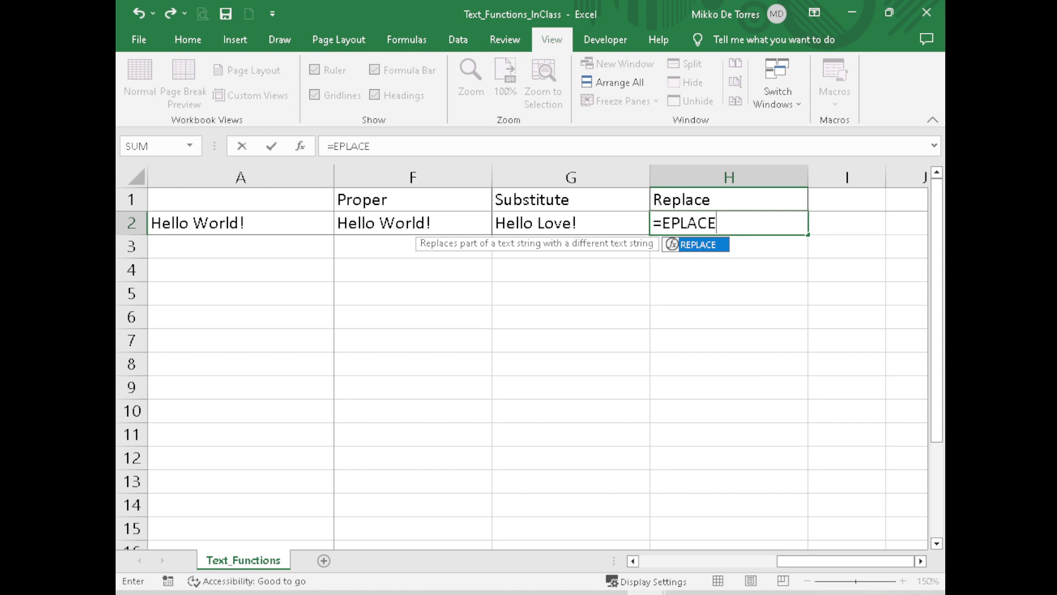
- Complete the Replace formula in H2 as =REPLACE(A2,7,3,"Sir") and enter it
double_click(719, 245)
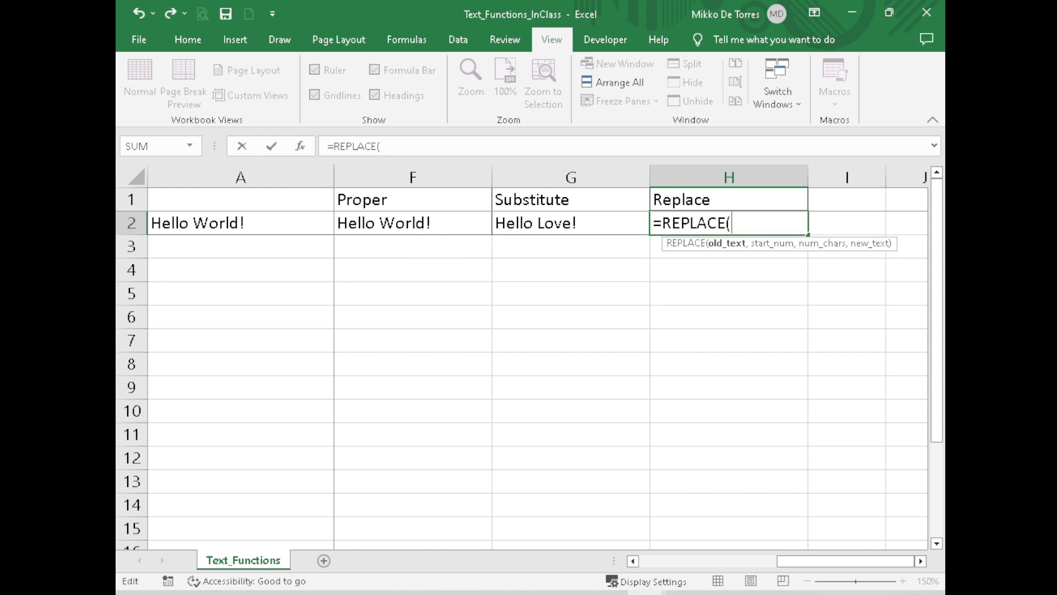
click(256, 217)
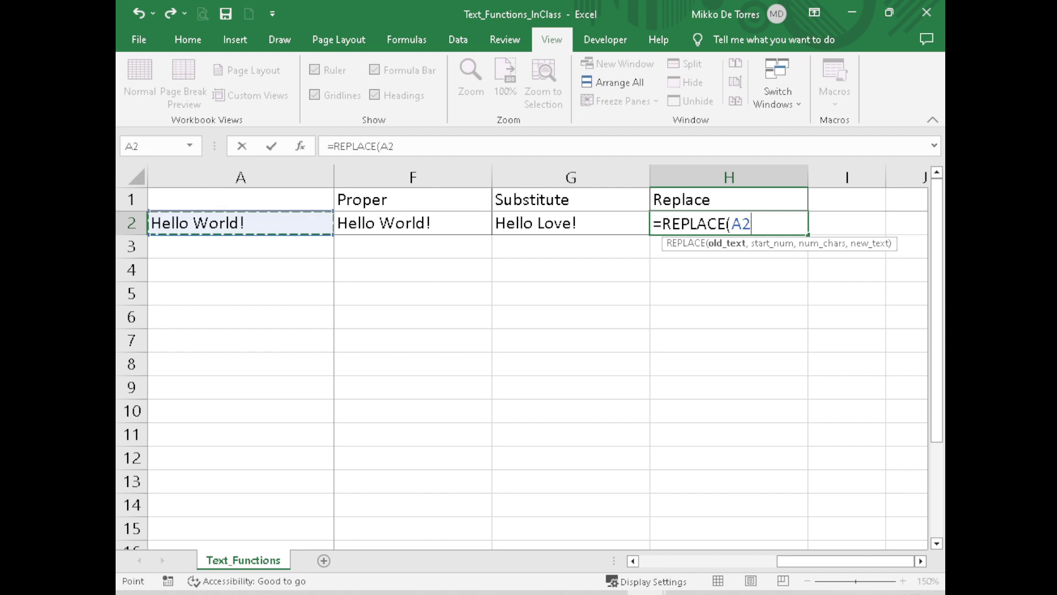
text(,)
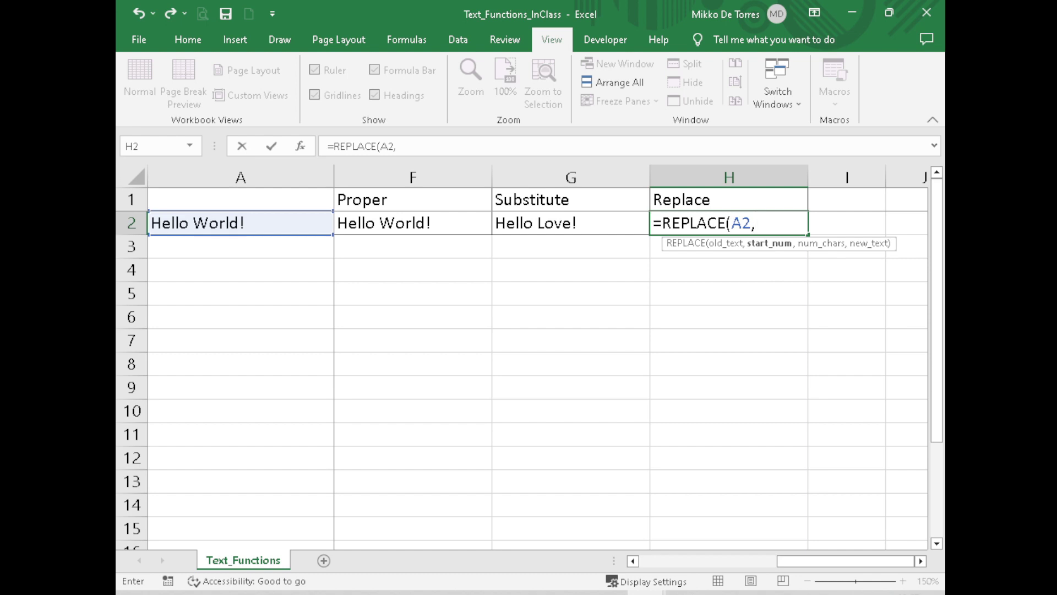
text(7,)
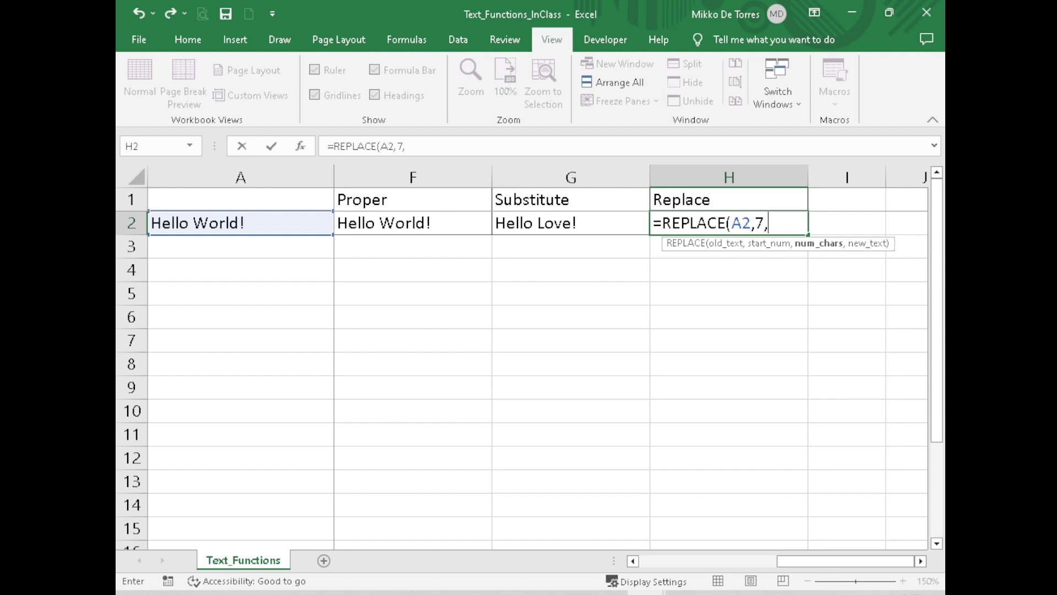
text(3,"S)
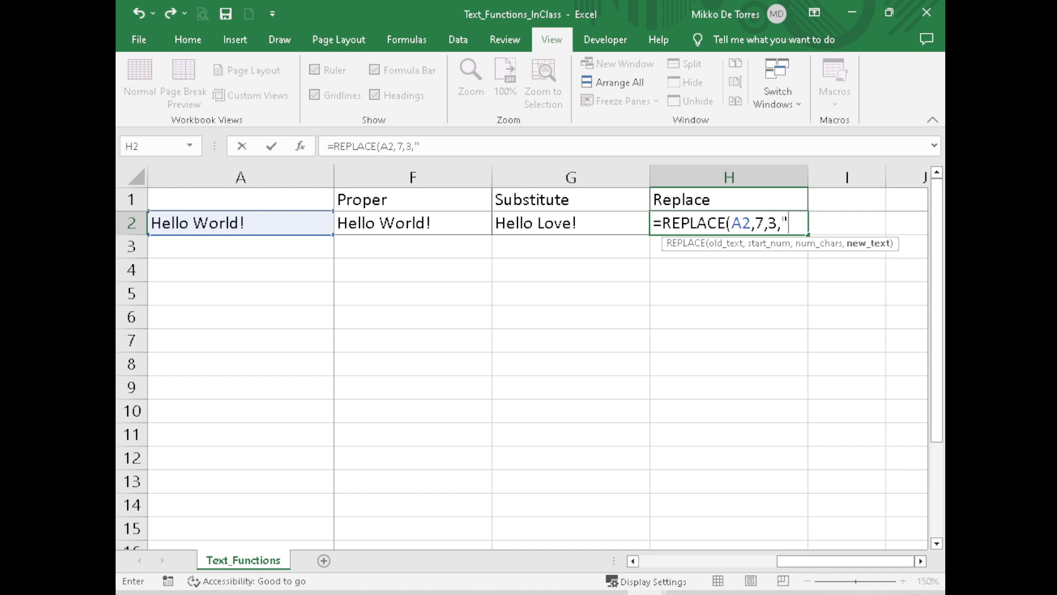
text(ir"))
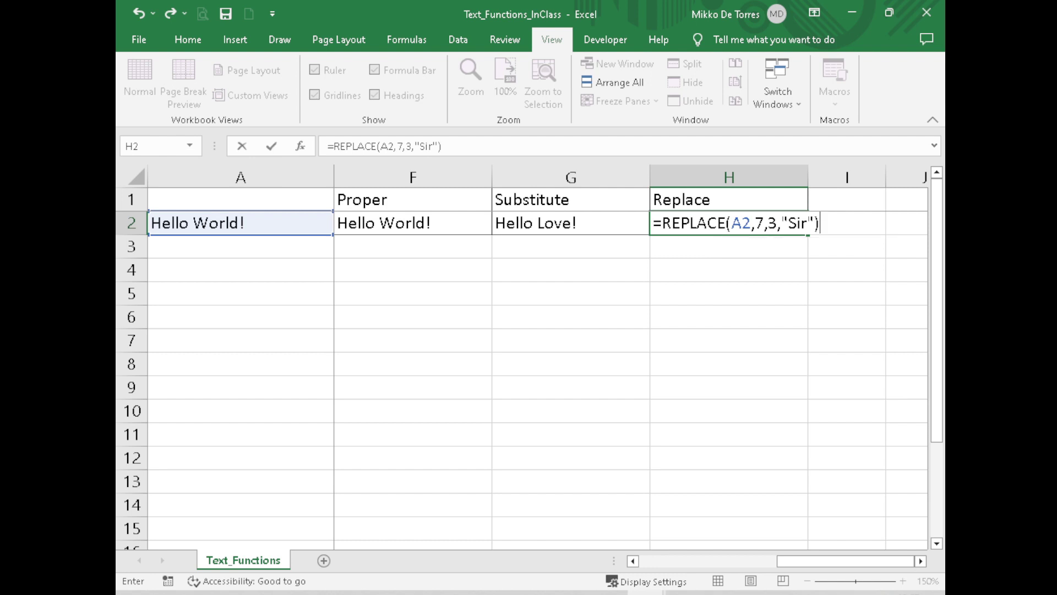
key(Return)
- In the H2 REPLACE formula, set the number of characters to 5 and add a first name after "Sir" in the new text
click(716, 223)
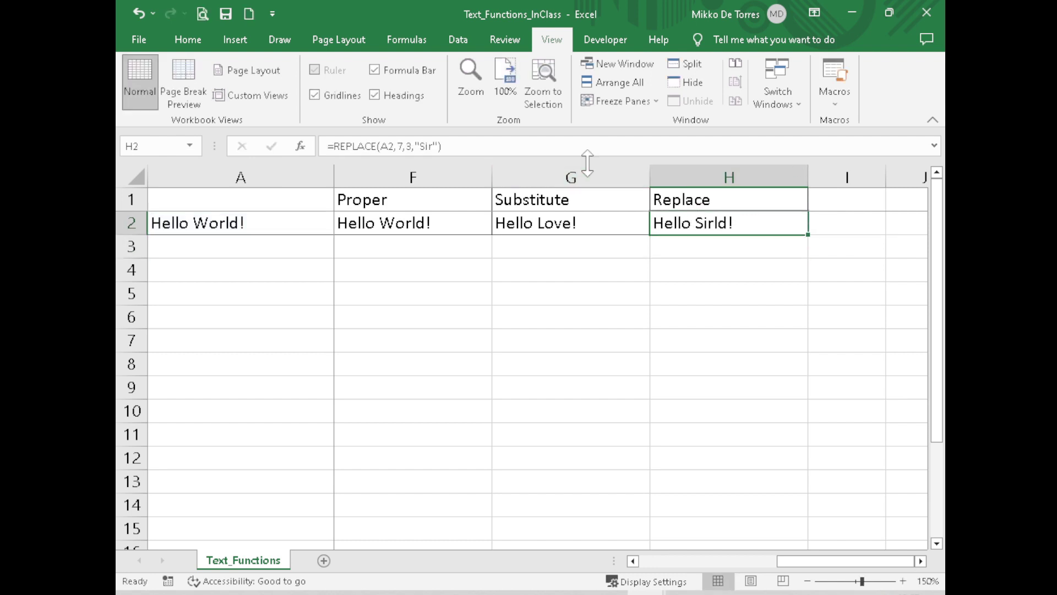
click(429, 146)
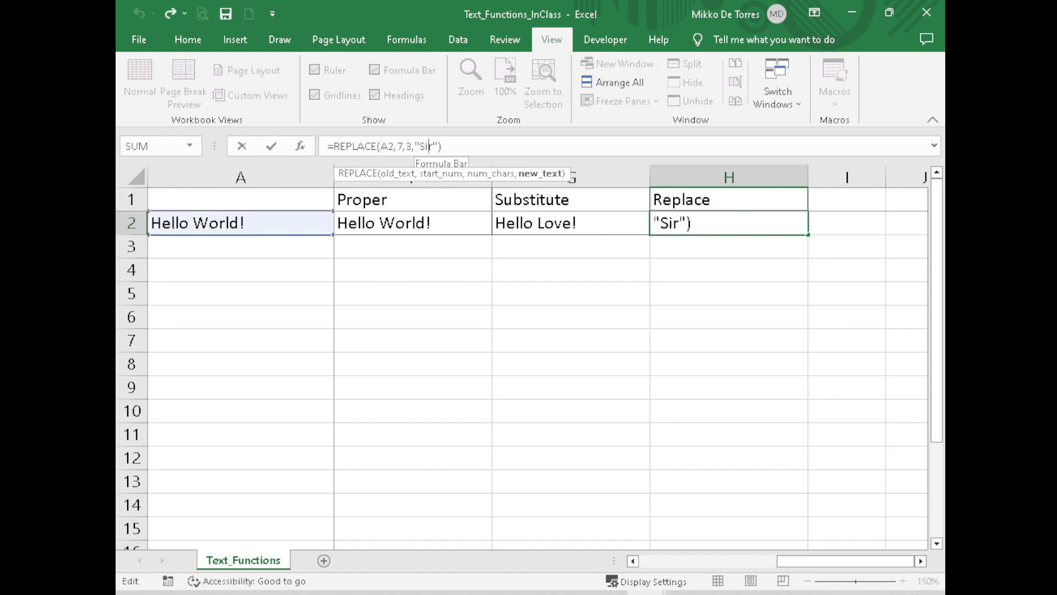
click(806, 223)
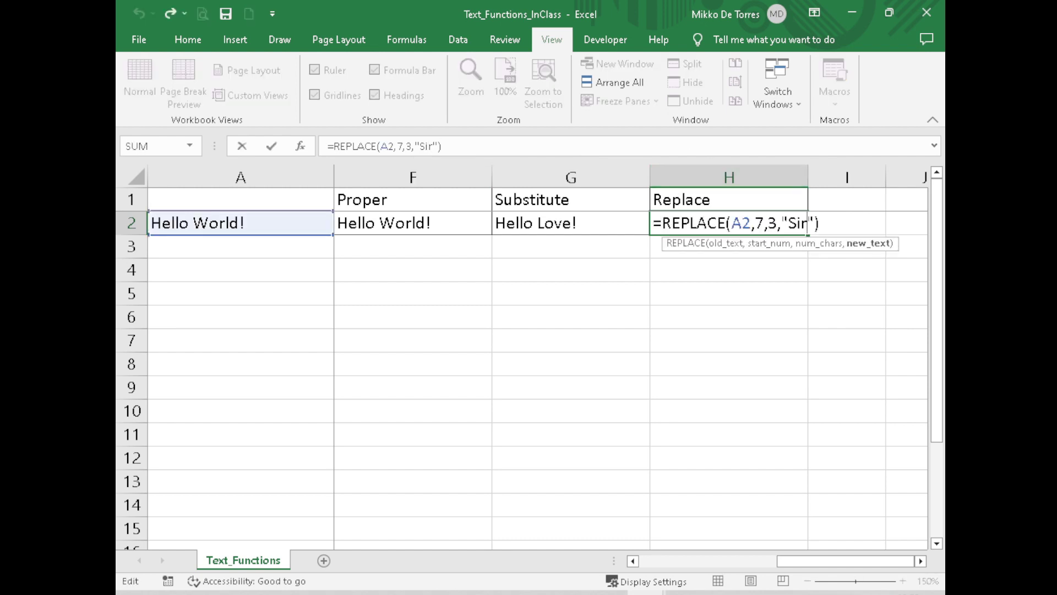
click(776, 223)
key(BackSpace)
text(5)
click(788, 222)
key(Right)
key(Right)
text(Mikk)
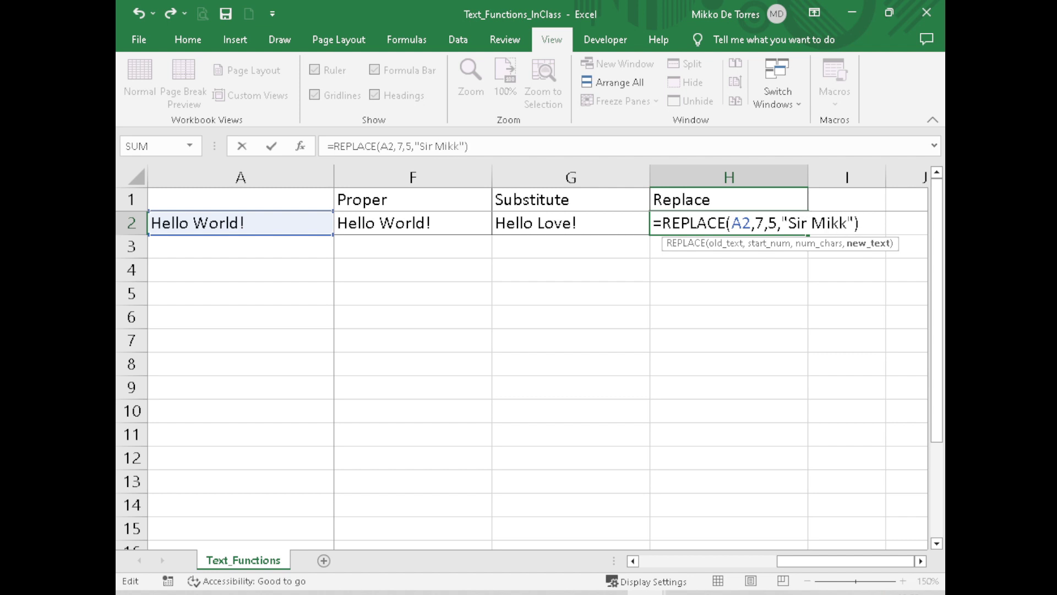
text(o)
- Set the number of characters in the H2 REPLACE formula to 9 and enter the formula
key(Left)
key(Left)
key(Left)
key(Left)
key(Left)
key(Left)
key(Left)
key(Left)
key(Left)
key(Left)
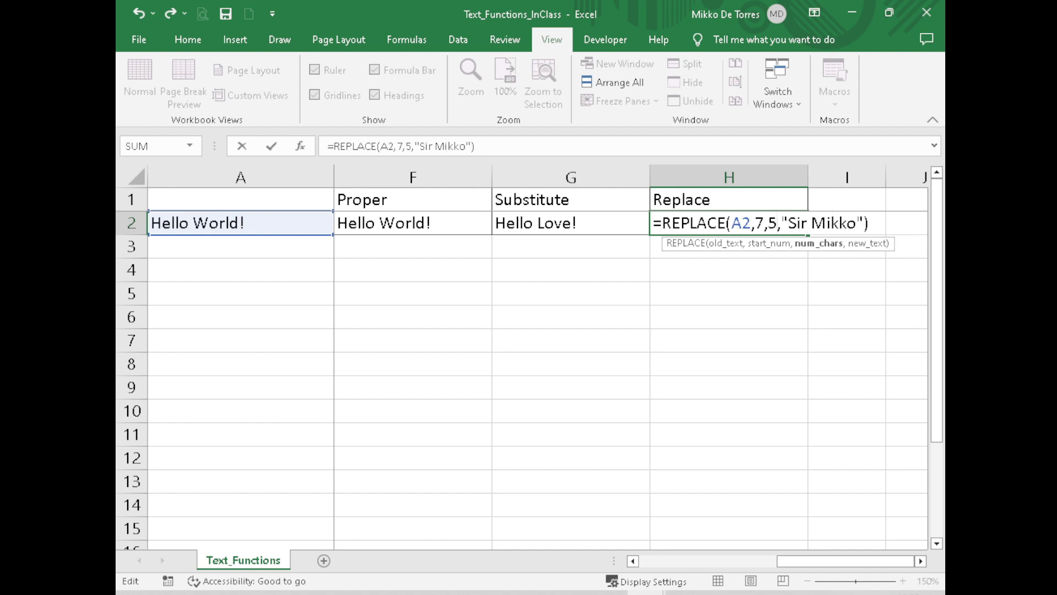
key(BackSpace)
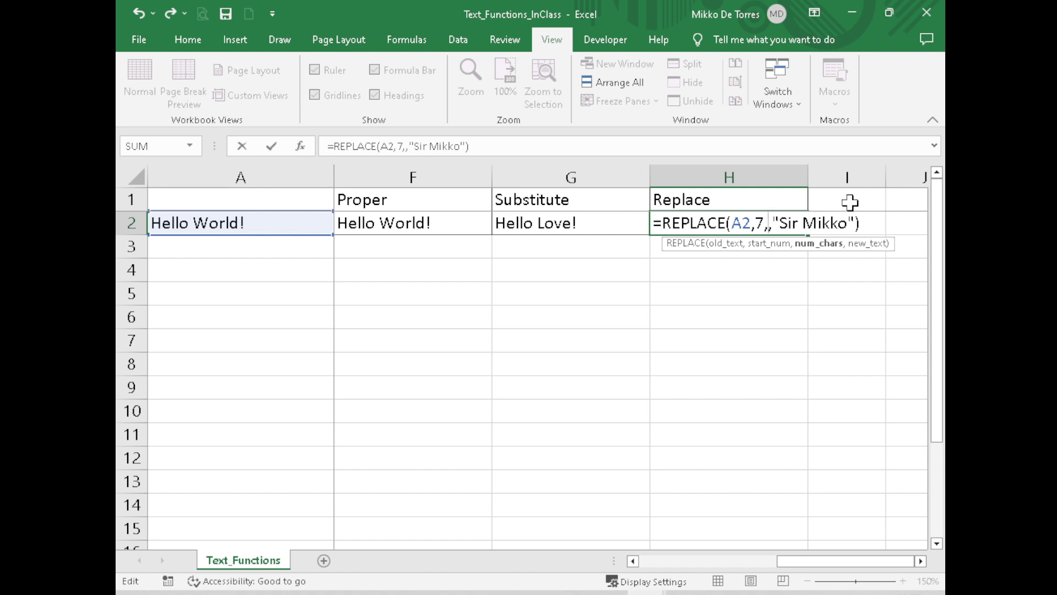
text(9)
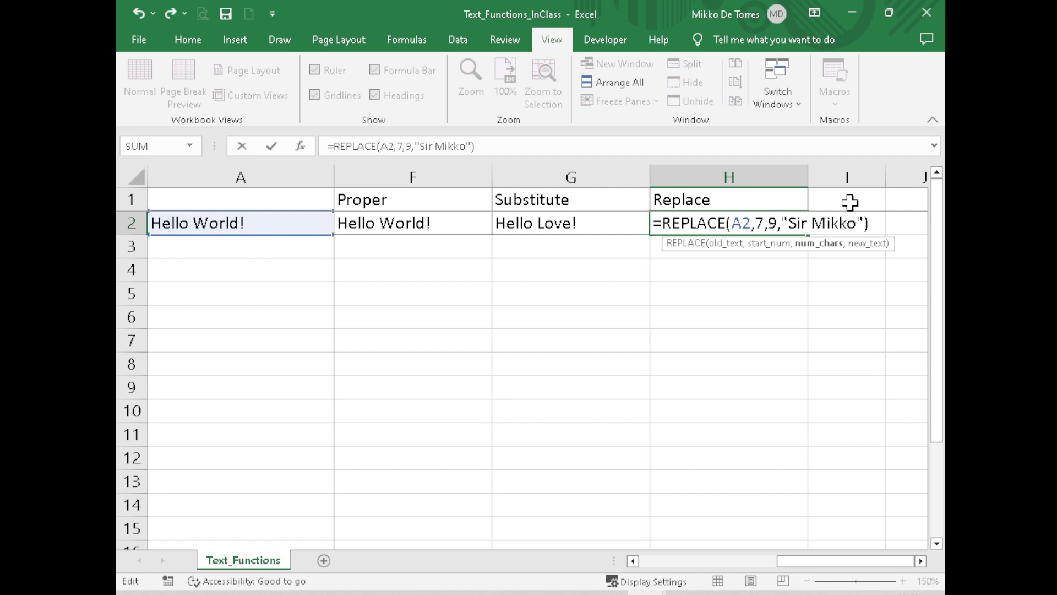
key(Return)
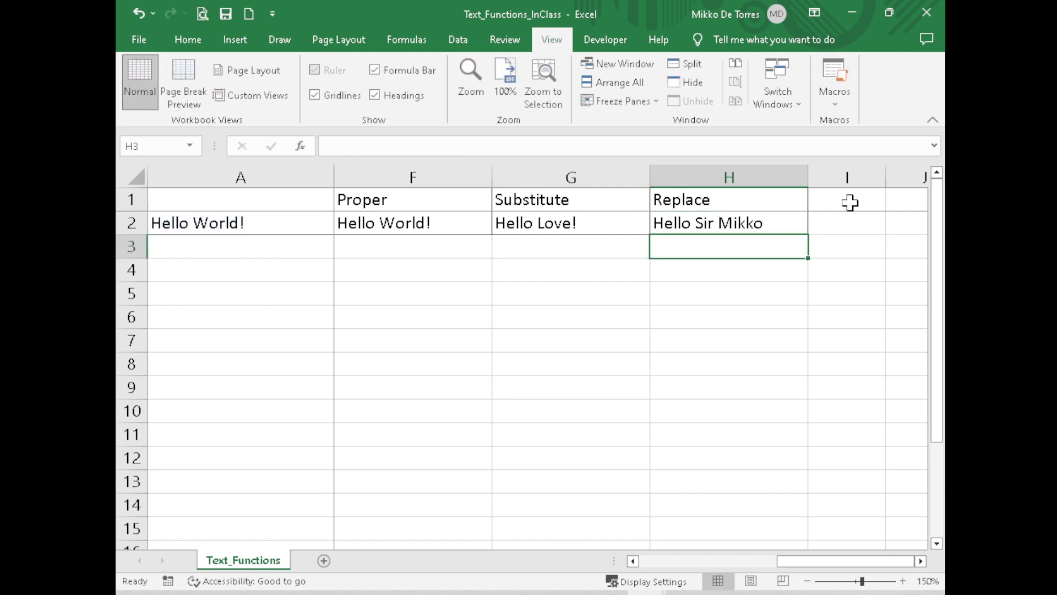
- Add an exclamation mark to the end of the new text in the H2 REPLACE formula
click(756, 219)
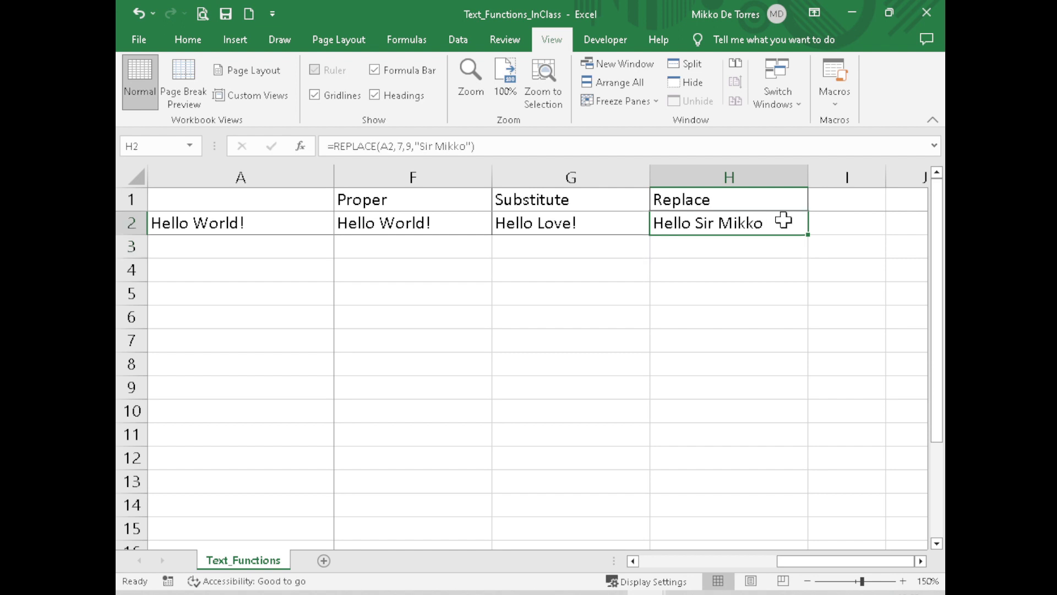
double_click(783, 221)
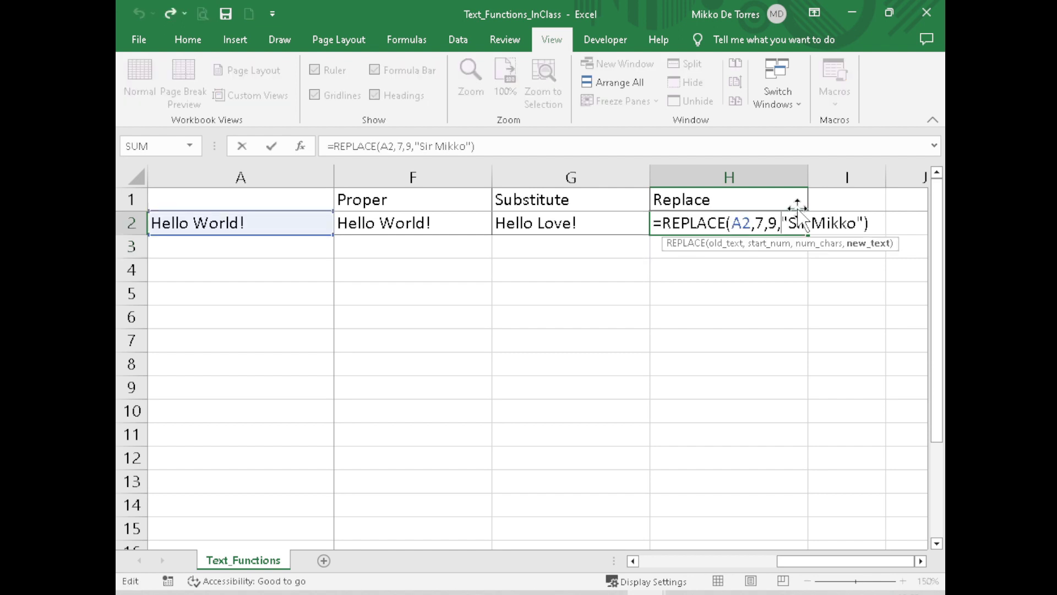
key(Return)
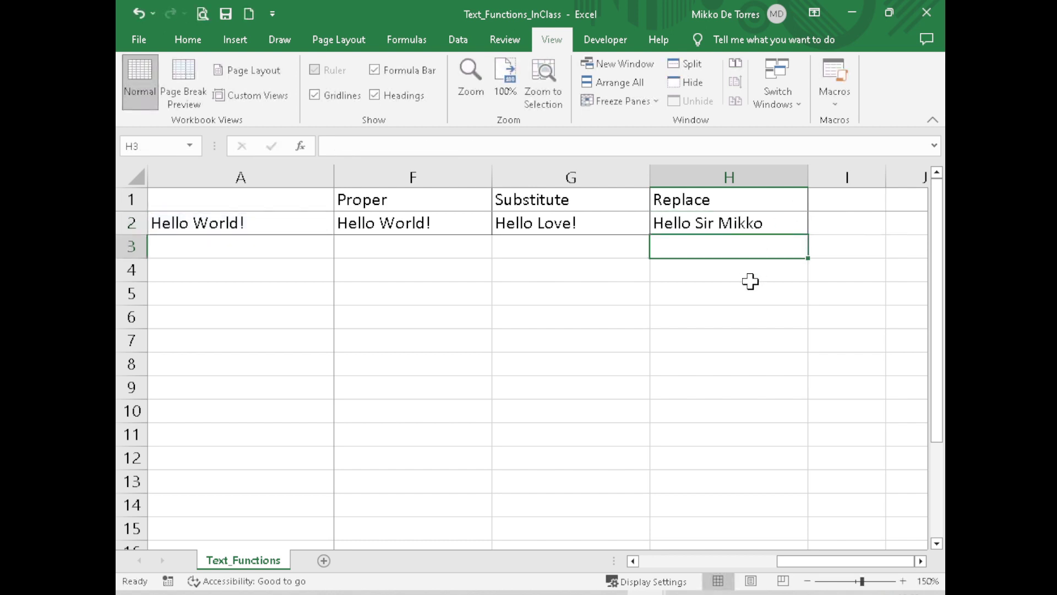
double_click(755, 226)
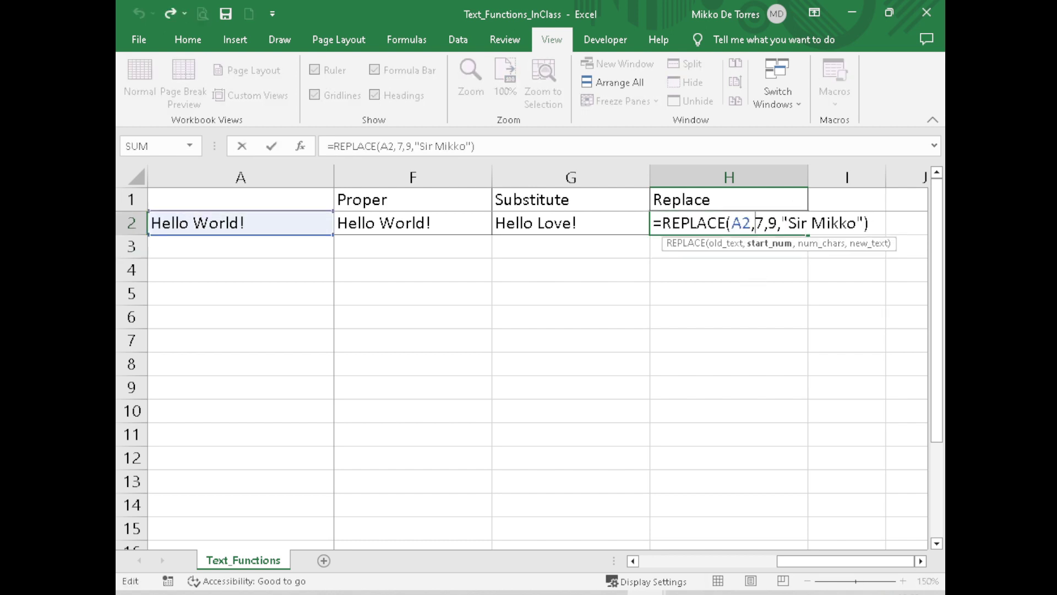
click(856, 223)
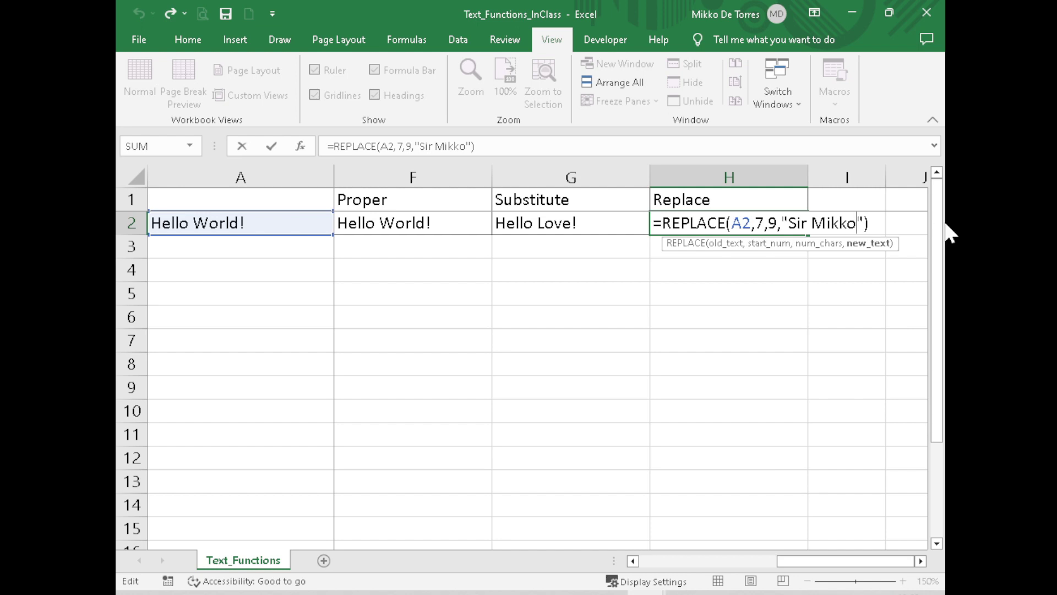
text(!)
key(Return)
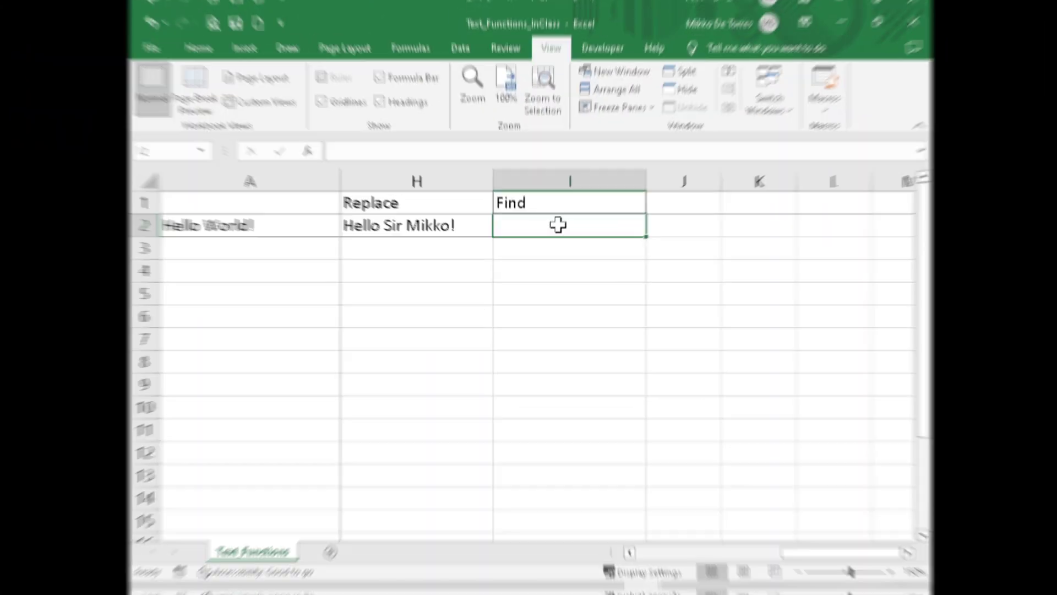
- Enter the formula =FIND("rld",A2,1) in cell I2 under the Find heading
text(=)
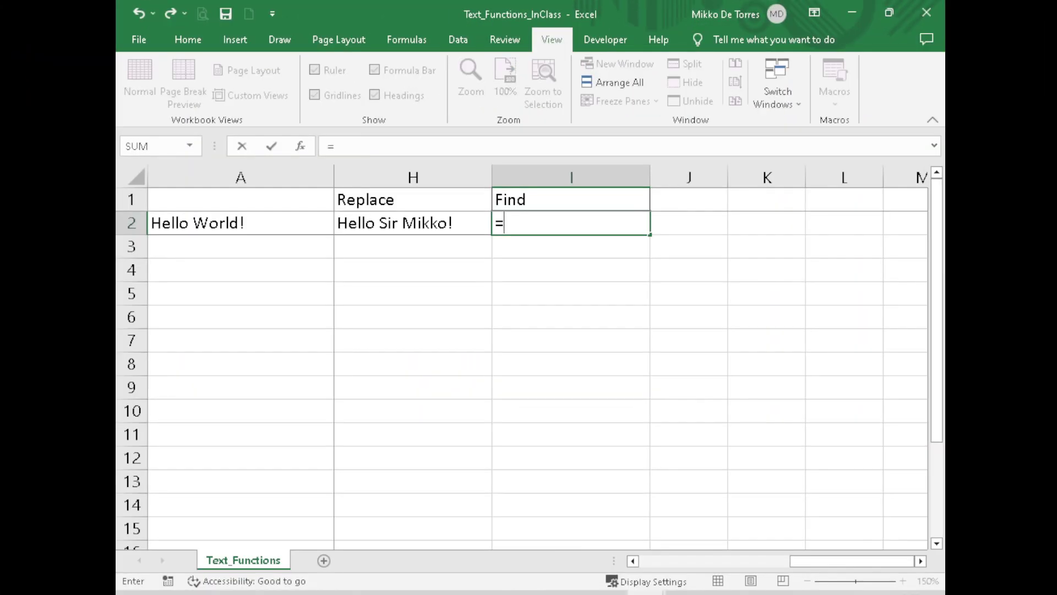
text(FIND()
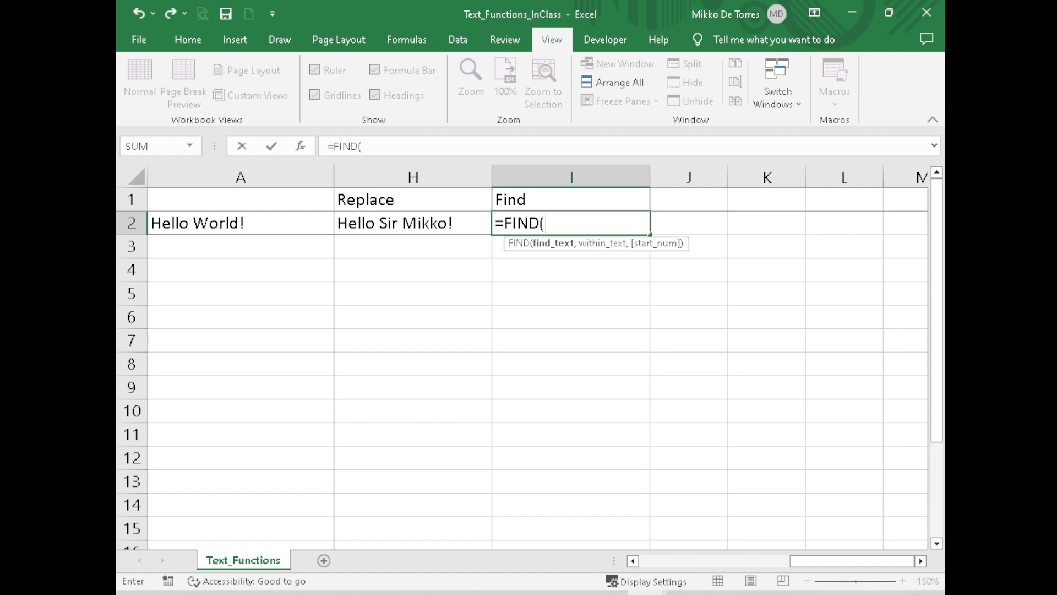
text(")
text(rld",)
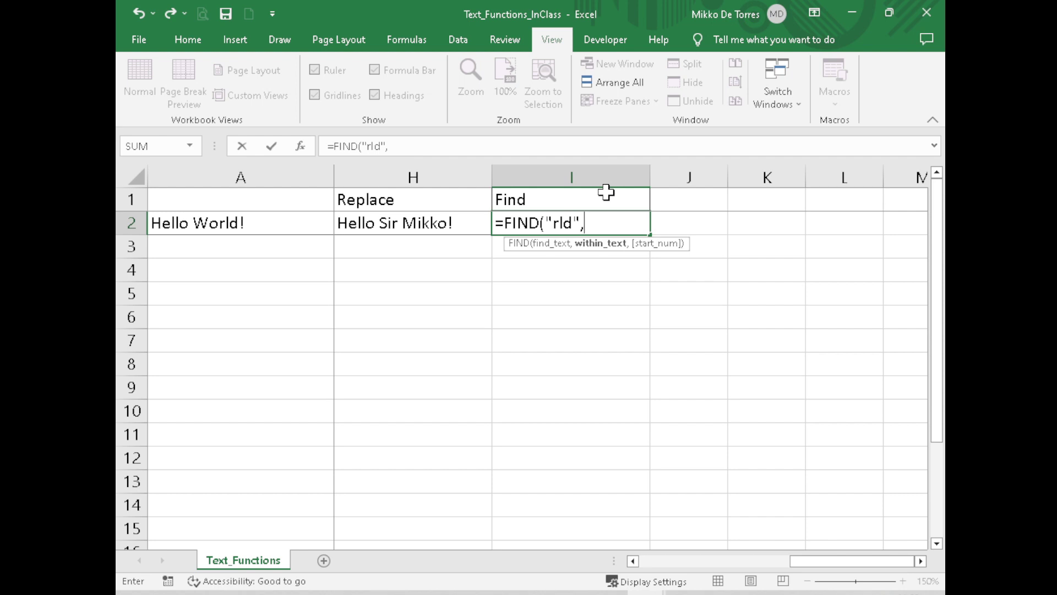
click(250, 223)
text(,1)
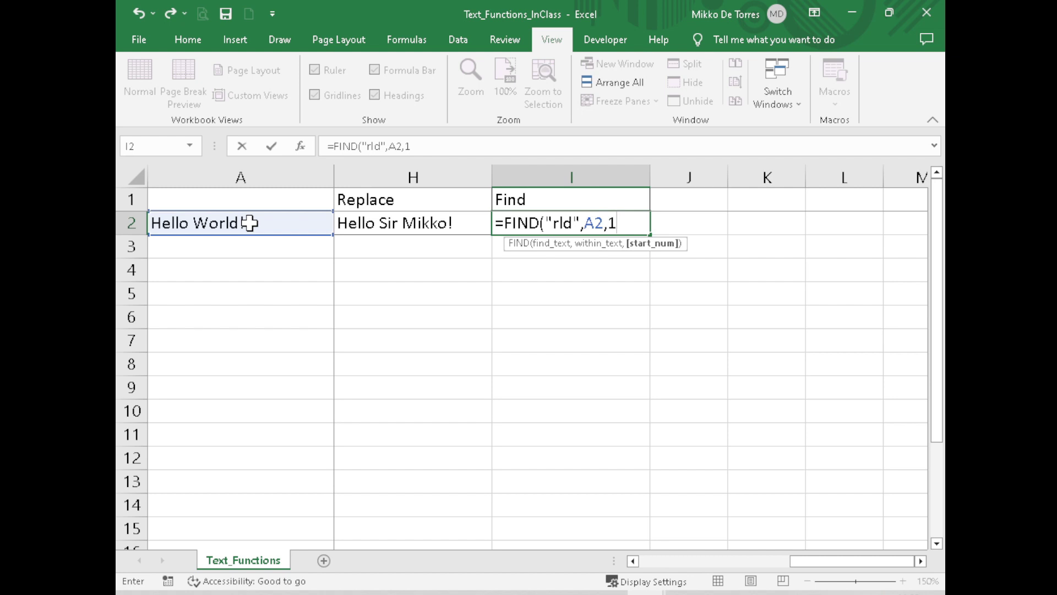
text())
key(Return)
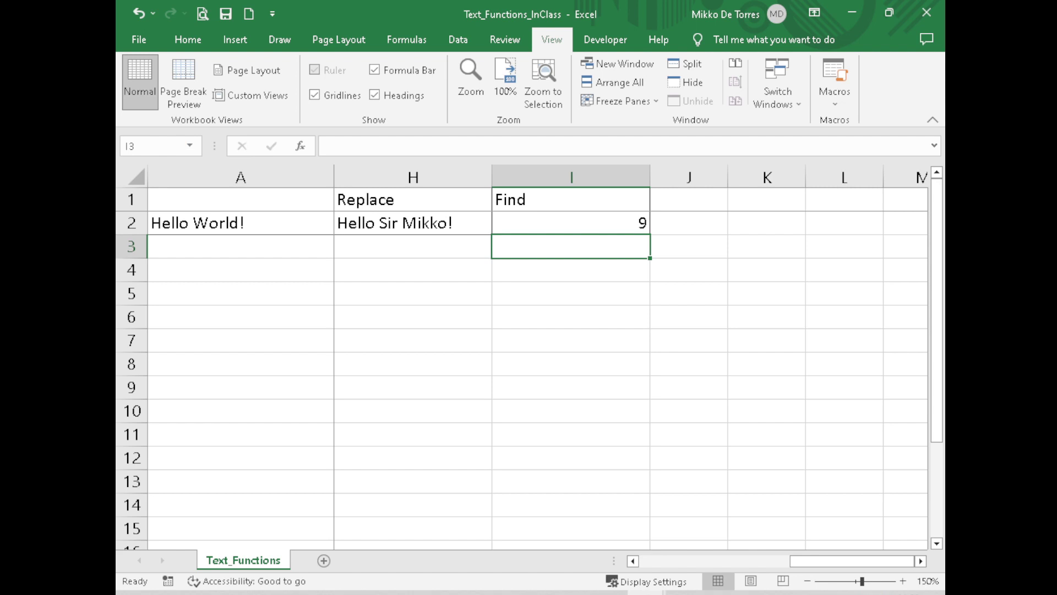
- Set the start number of the FIND formula in I2 to 4
click(597, 220)
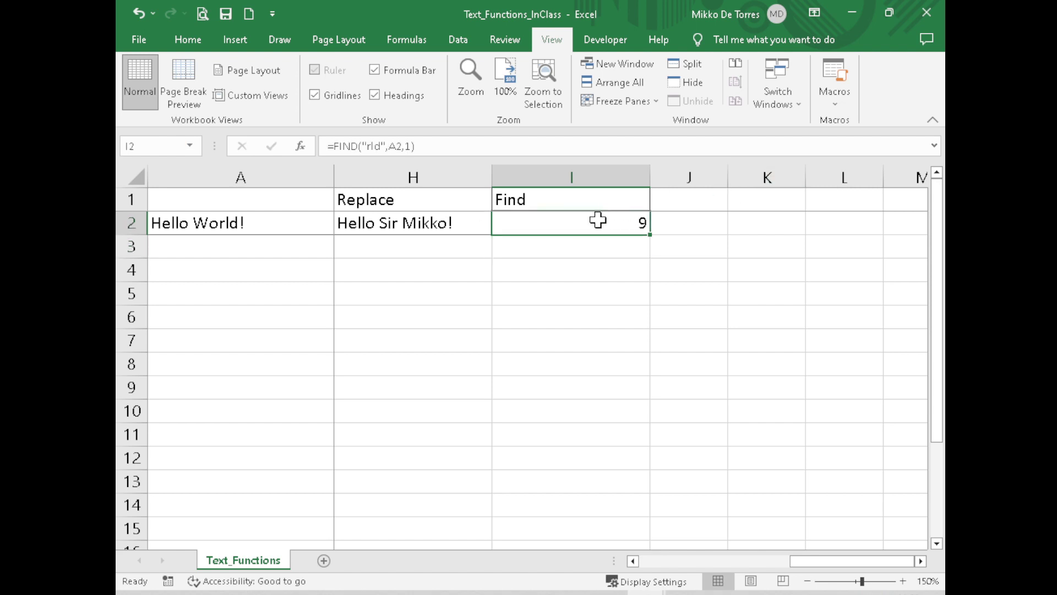
key(F2)
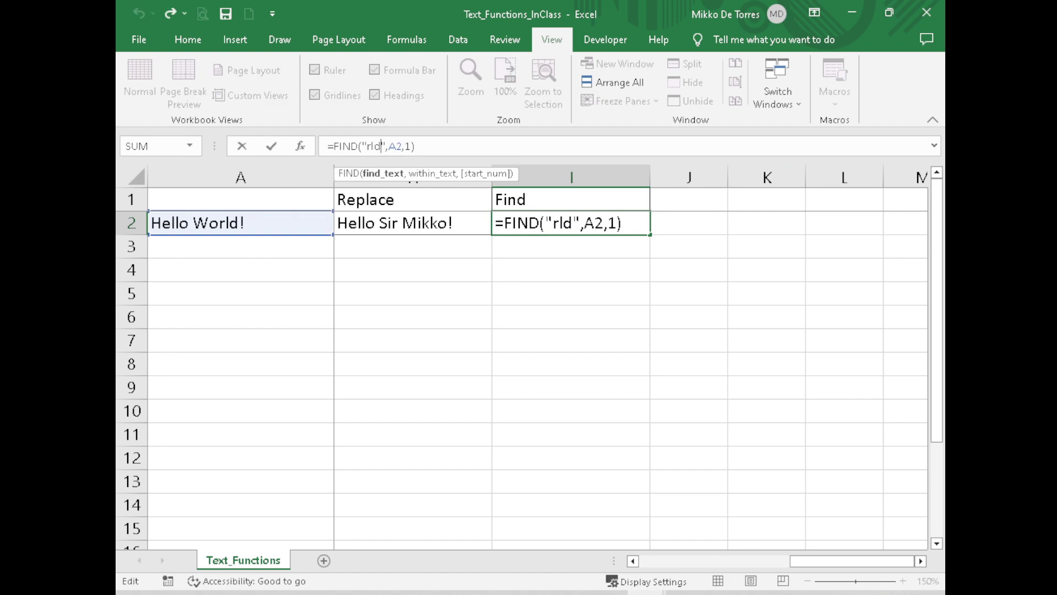
key(Right)
key(Right)
key(Right)
key(Right)
key(Right)
key(Right)
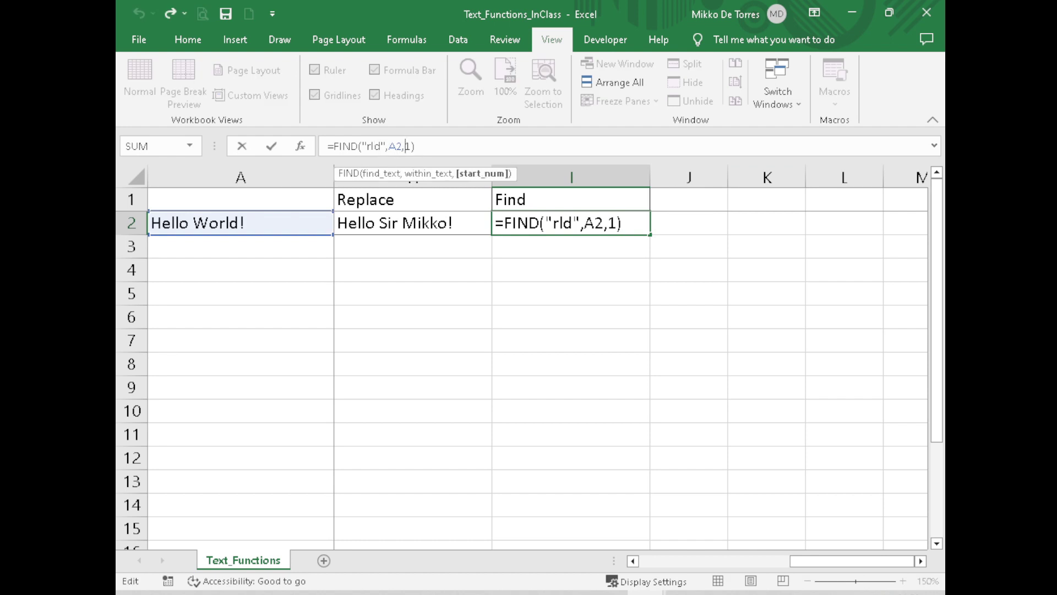
key(BackSpace)
text(4)
key(Return)
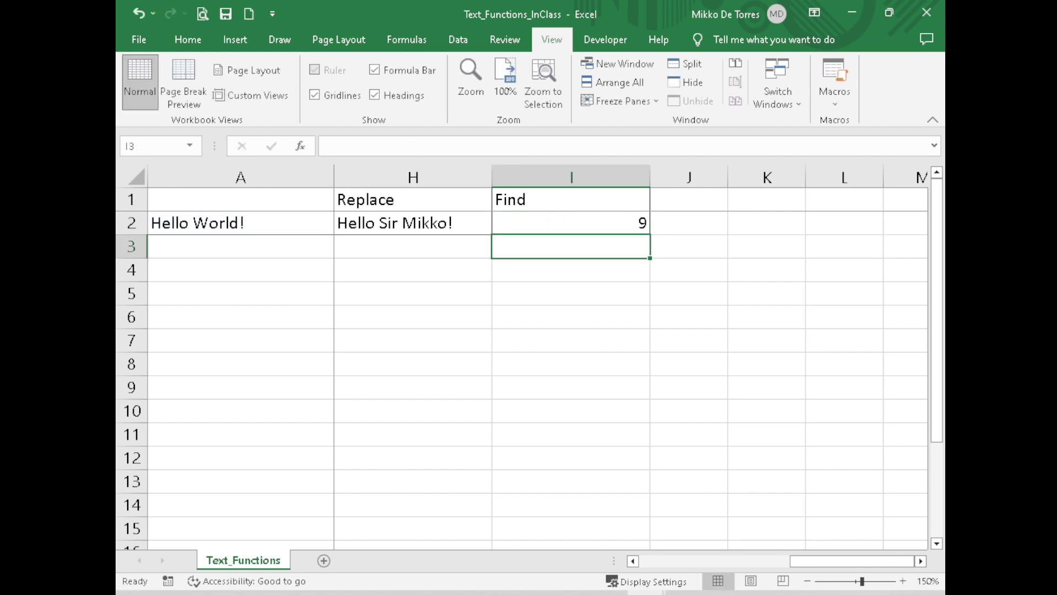
- Set the start number of the FIND formula in I2 to 8
click(558, 220)
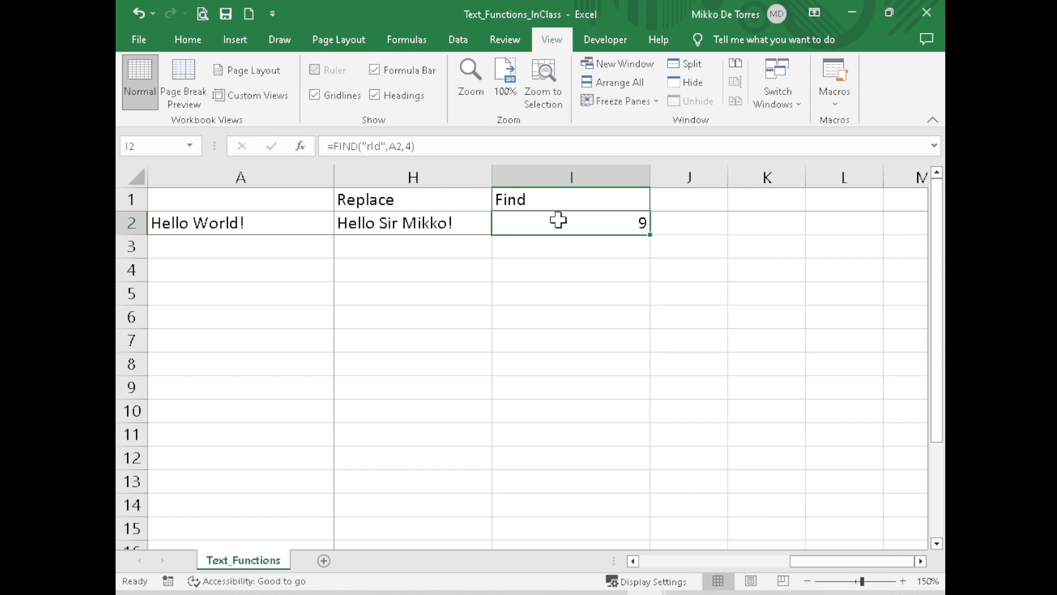
double_click(558, 221)
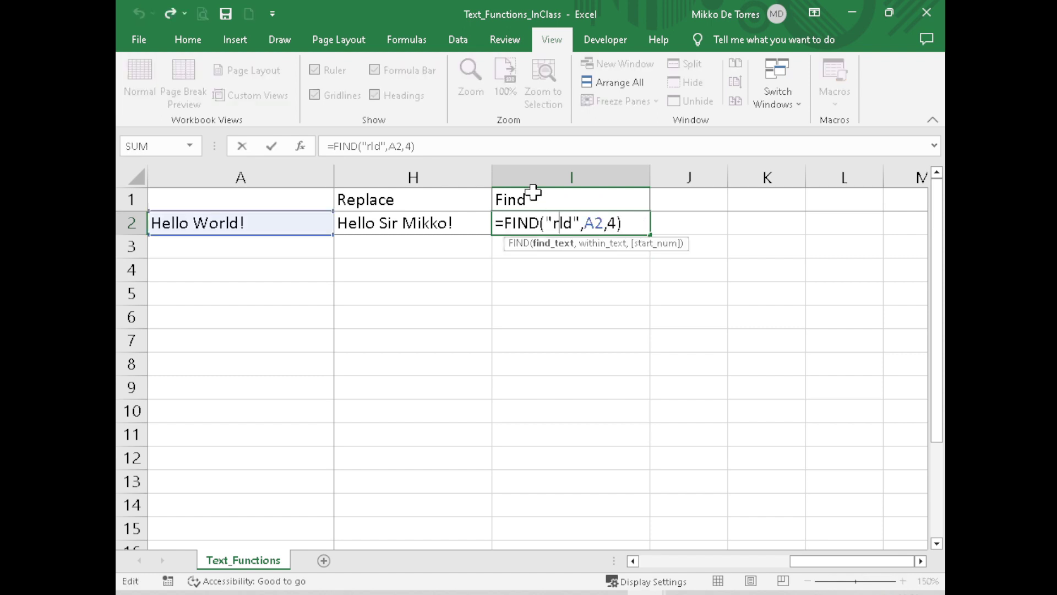
key(Right)
key(Right)
key(Right)
key(Right)
key(Right)
key(Right)
key(Right)
key(BackSpace)
text(8)
key(Return)
- Change the search text of the FIND formula in I2 to "World"
click(611, 220)
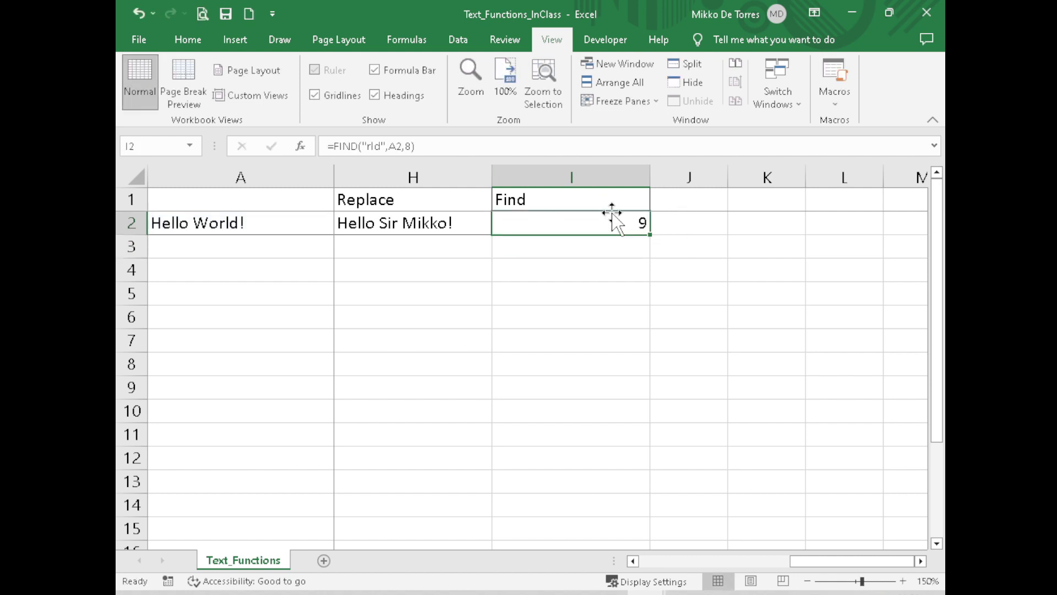
double_click(609, 219)
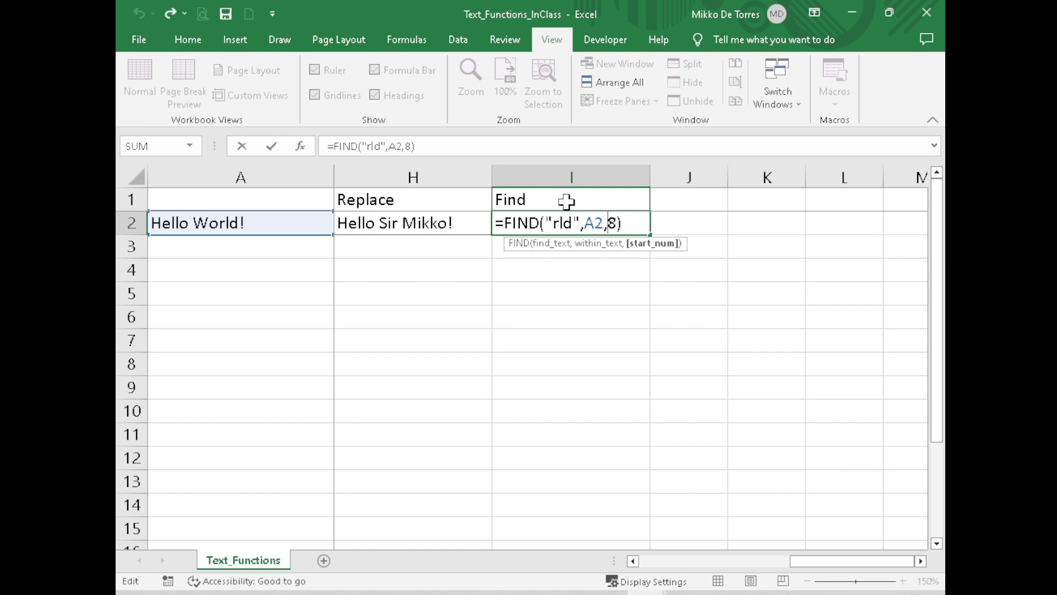
click(574, 223)
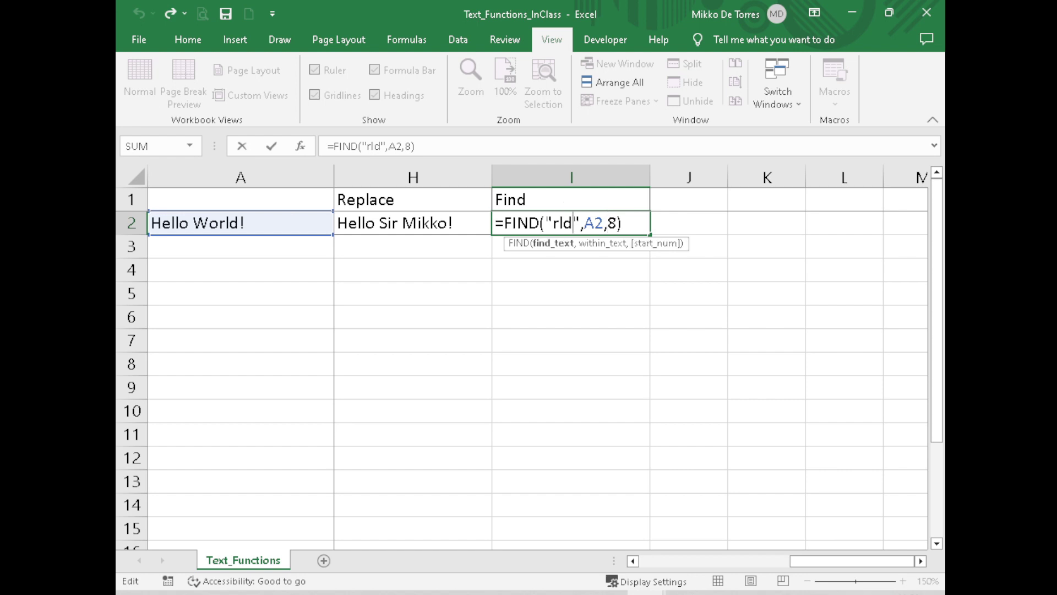
key(BackSpace)
key(BackSpace)
key(BackSpace)
text(World)
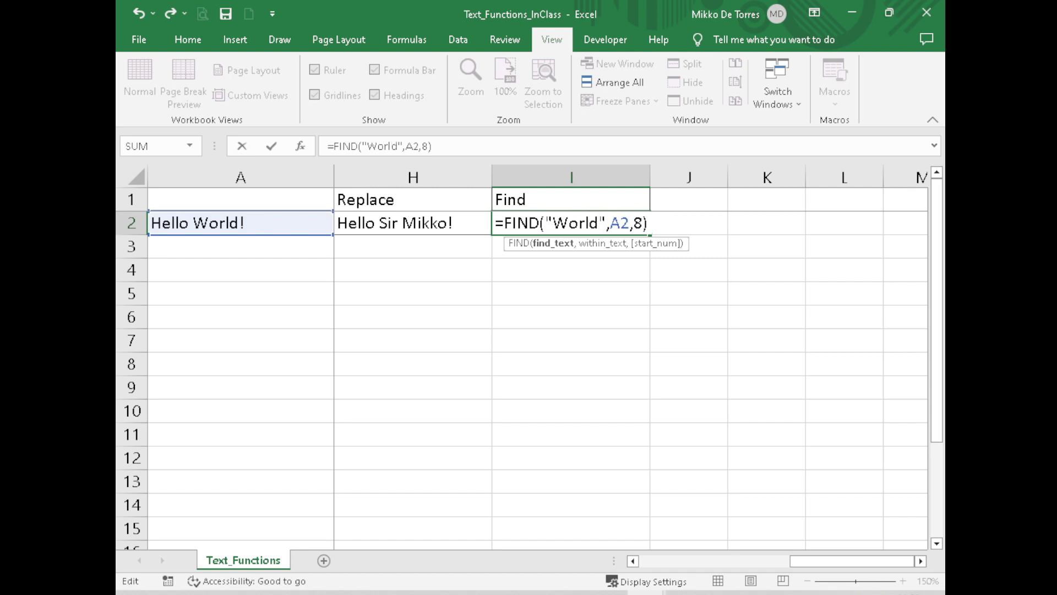
key(Return)
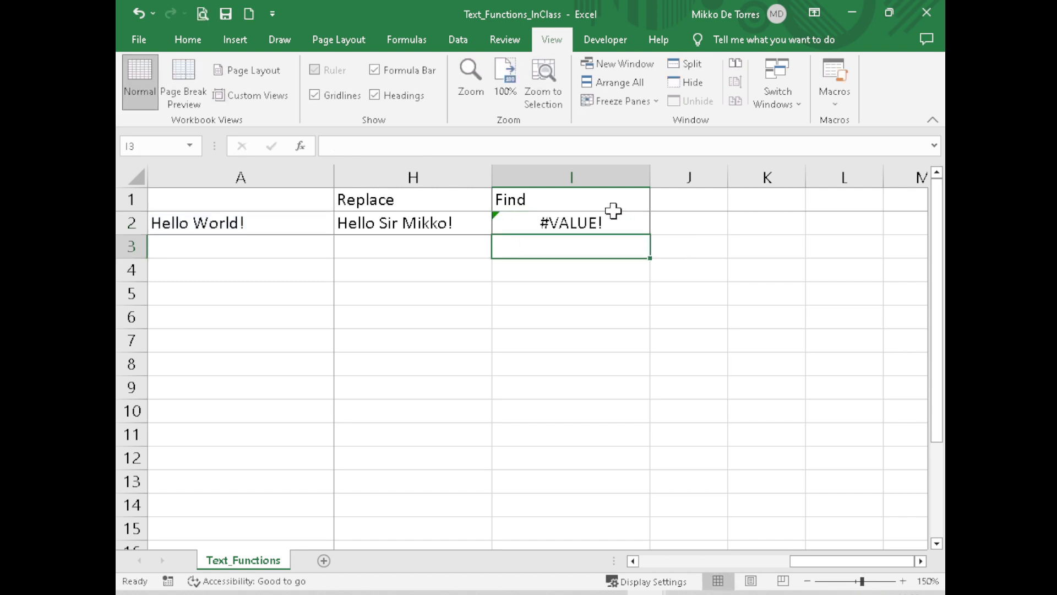
- Set the start number of the FIND formula in I2 to 1
double_click(618, 213)
key(BackSpace)
text(1)
key(Return)
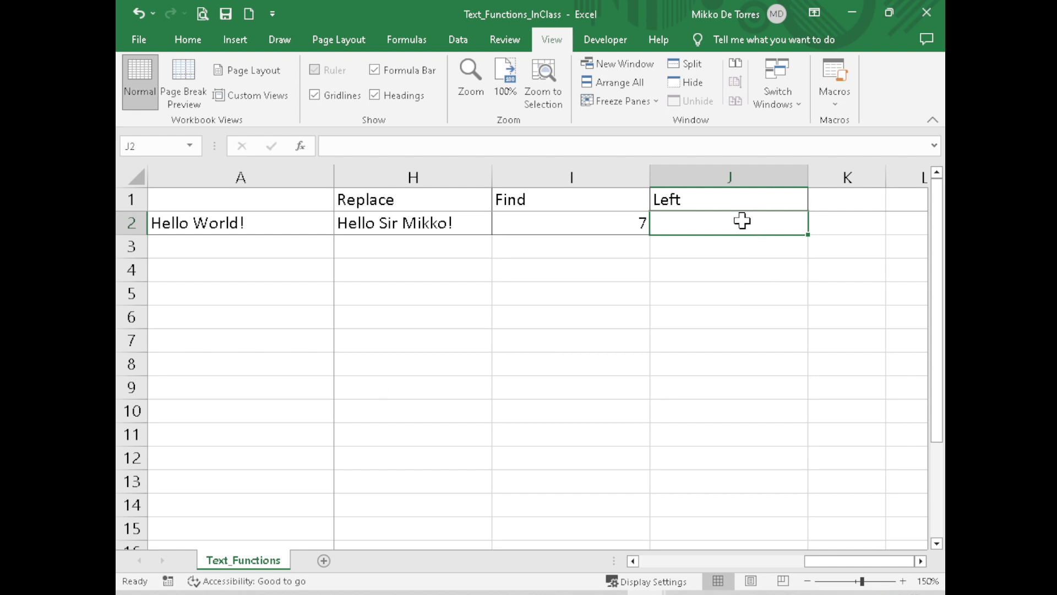
- Enter the formula =LEFT(A2,4) in cell J2 under the Left heading
text(=LEFT)
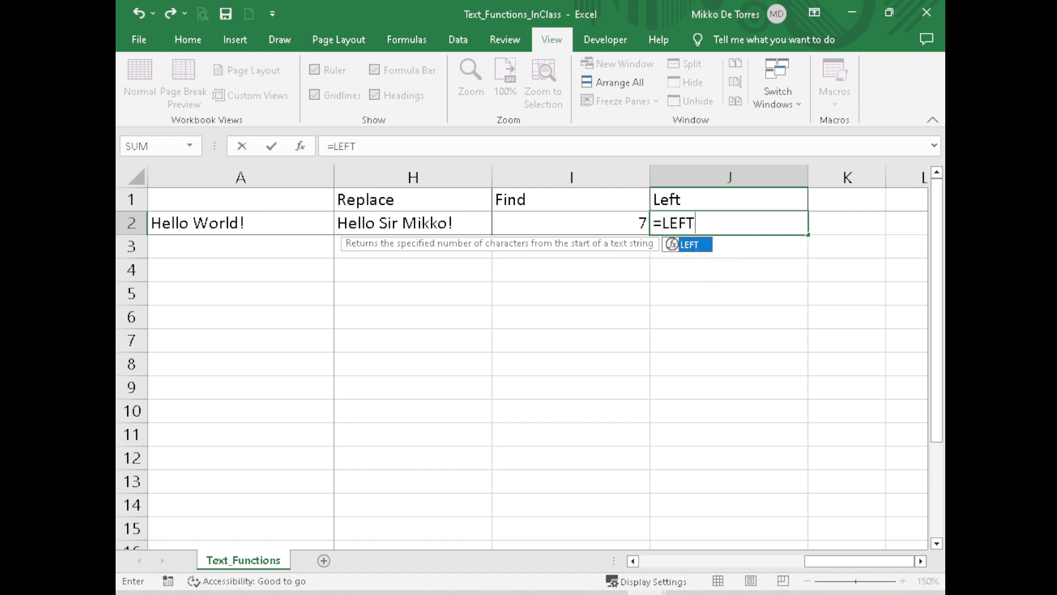
text(()
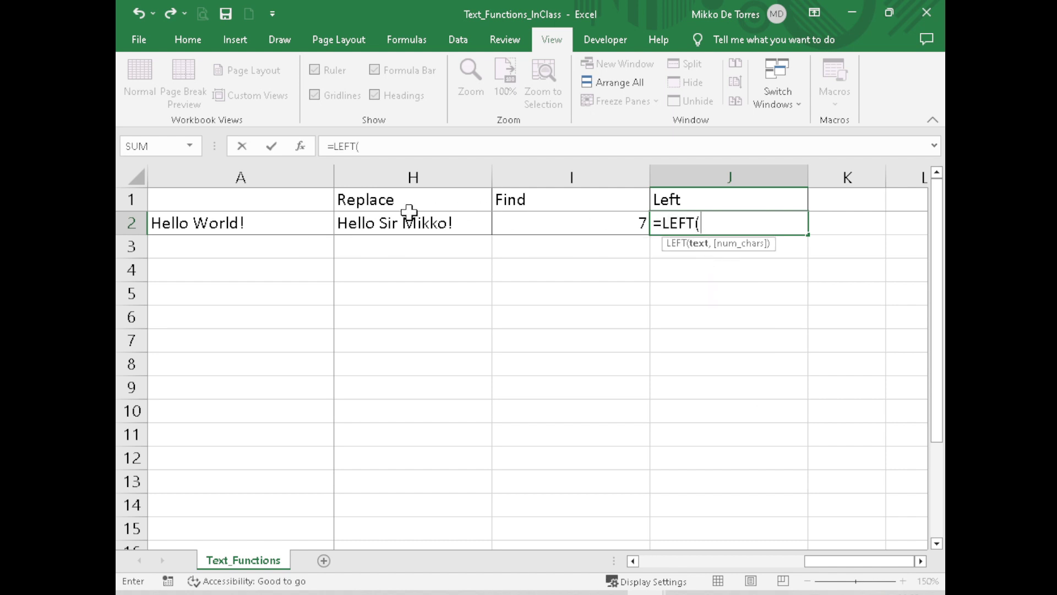
click(278, 222)
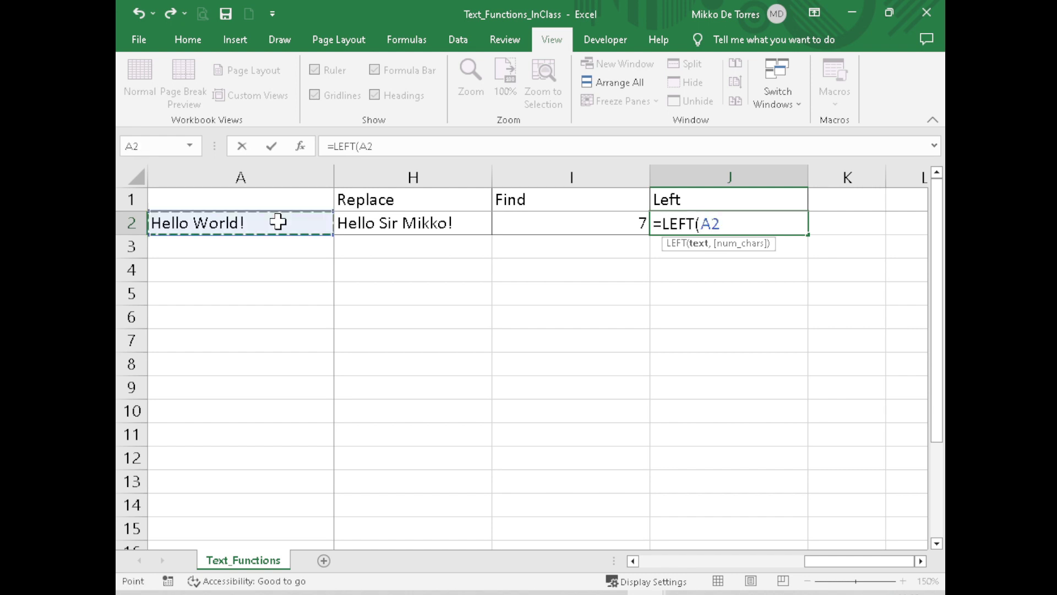
text(,)
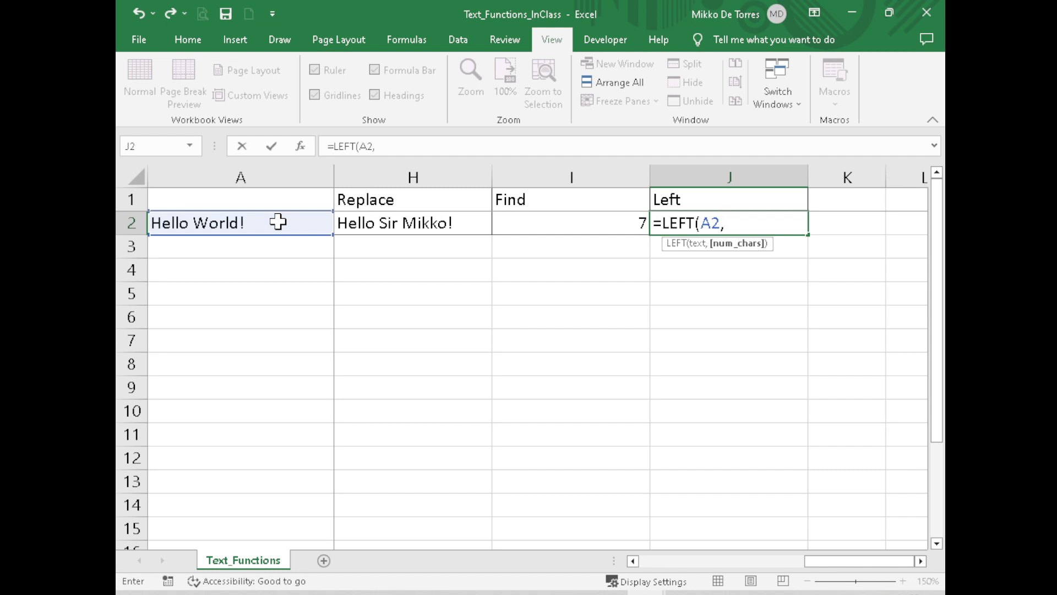
text(4))
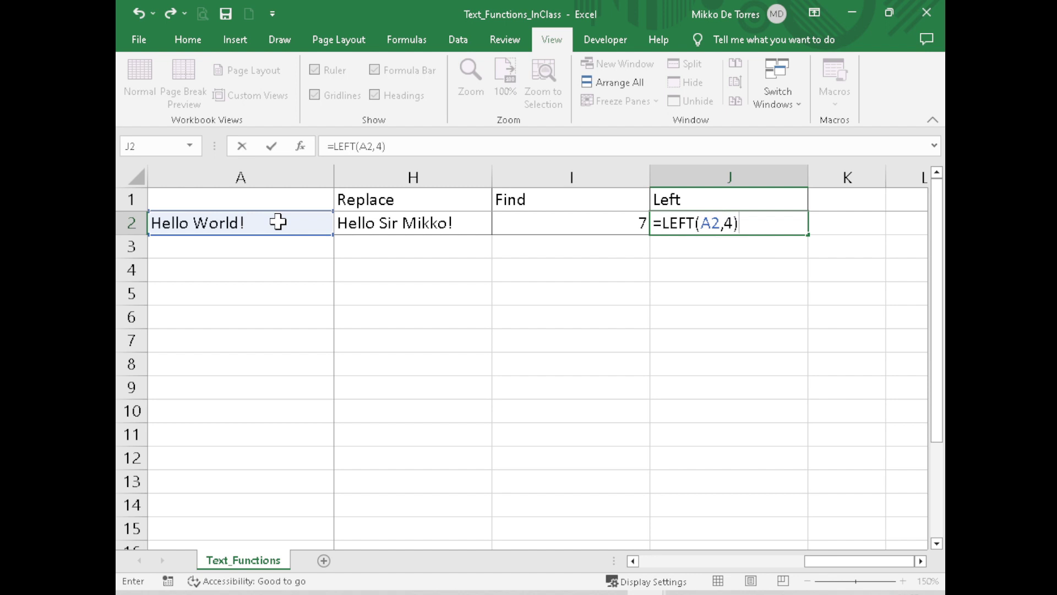
key(Return)
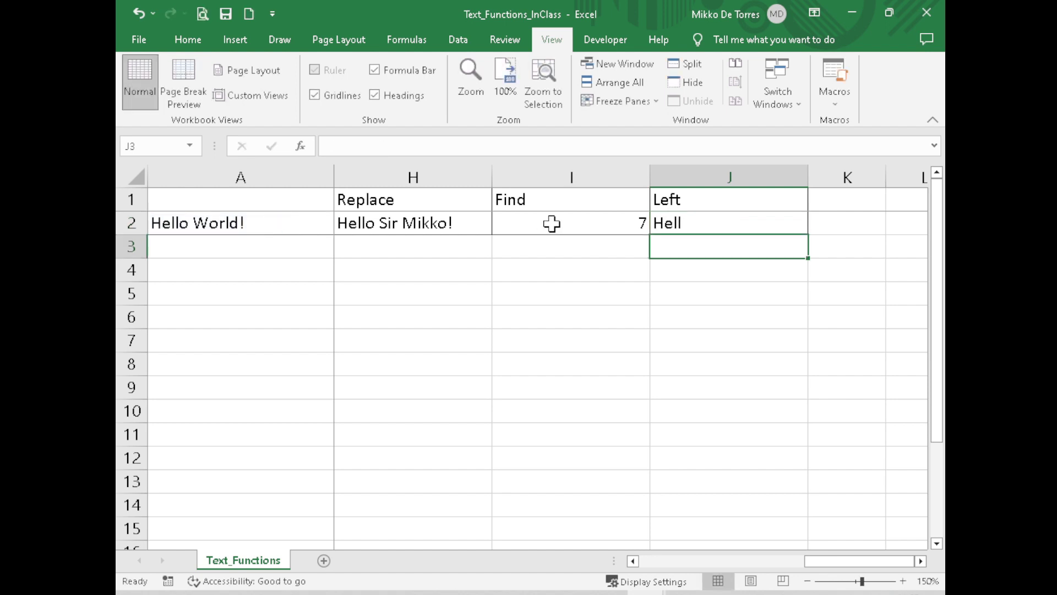
- Set the number of characters in the J2 LEFT formula to 6
click(685, 224)
double_click(701, 222)
click(734, 222)
key(BackSpace)
text(6)
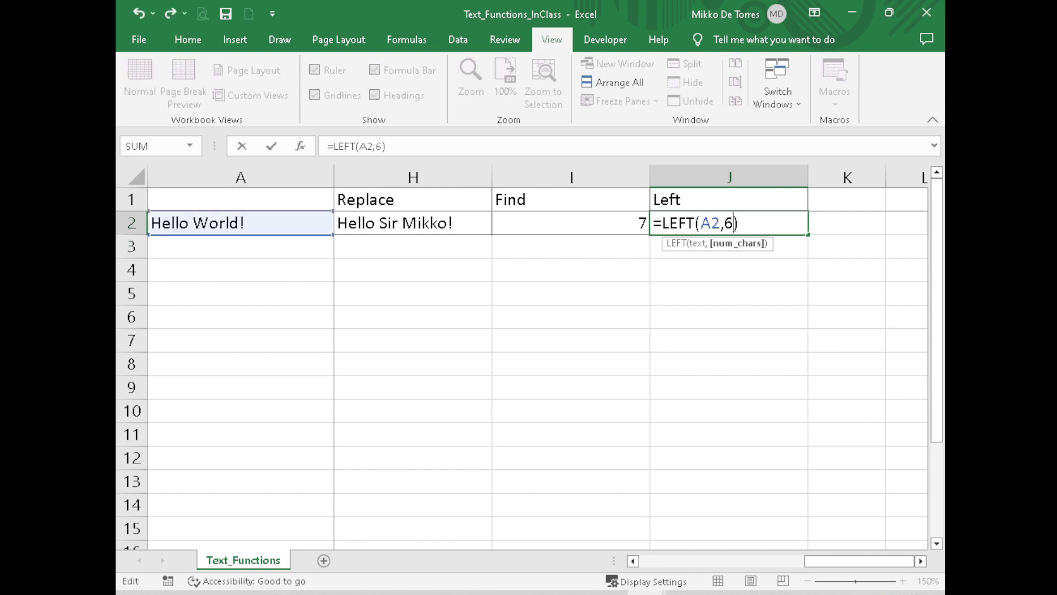
key(Return)
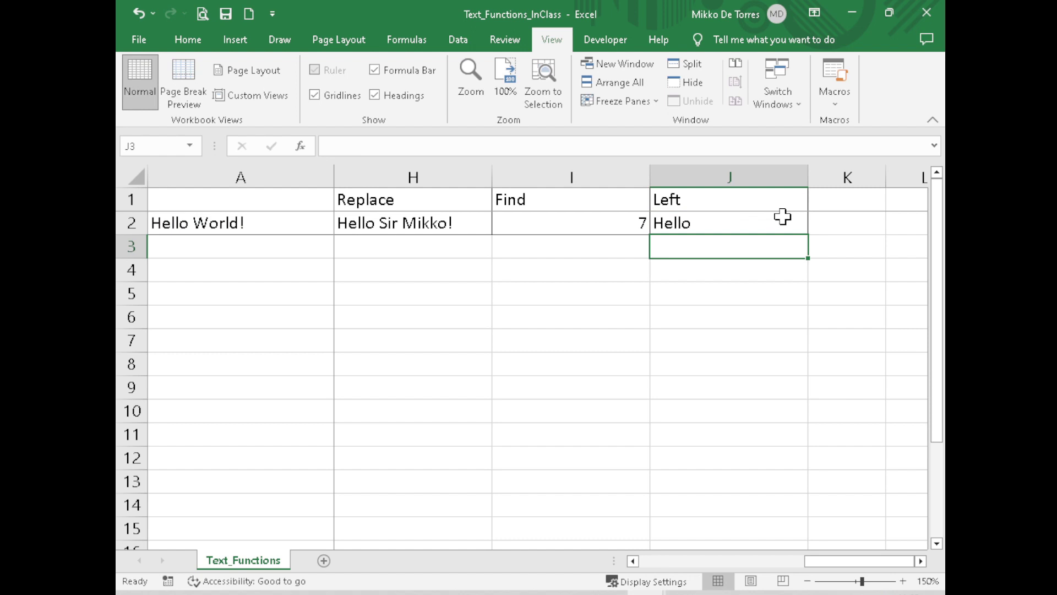
- Set the number of characters in the J2 LEFT formula to 8
click(779, 219)
double_click(778, 220)
click(734, 223)
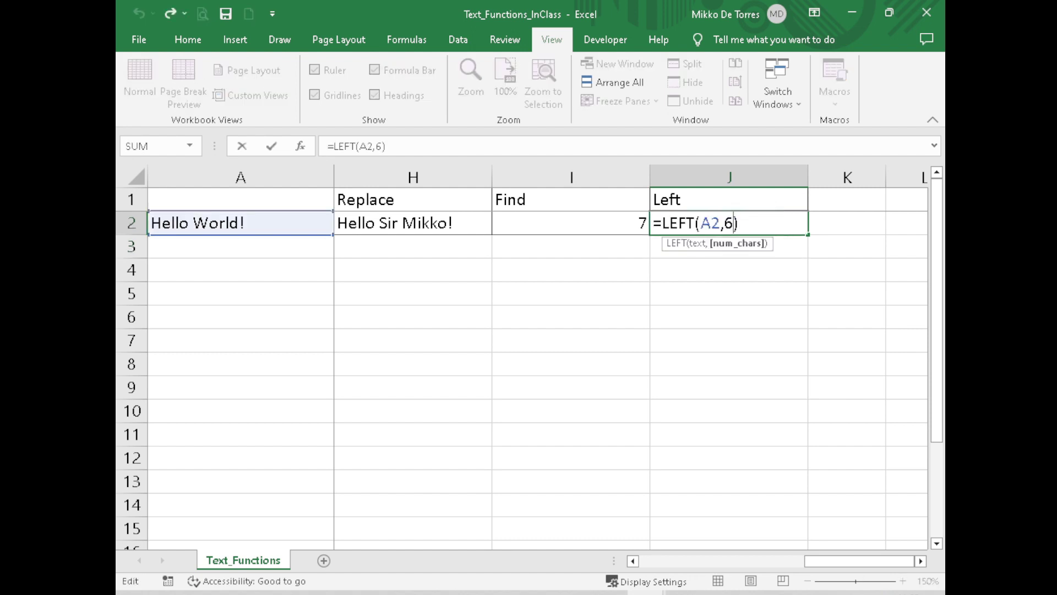
key(BackSpace)
text(8)
key(Return)
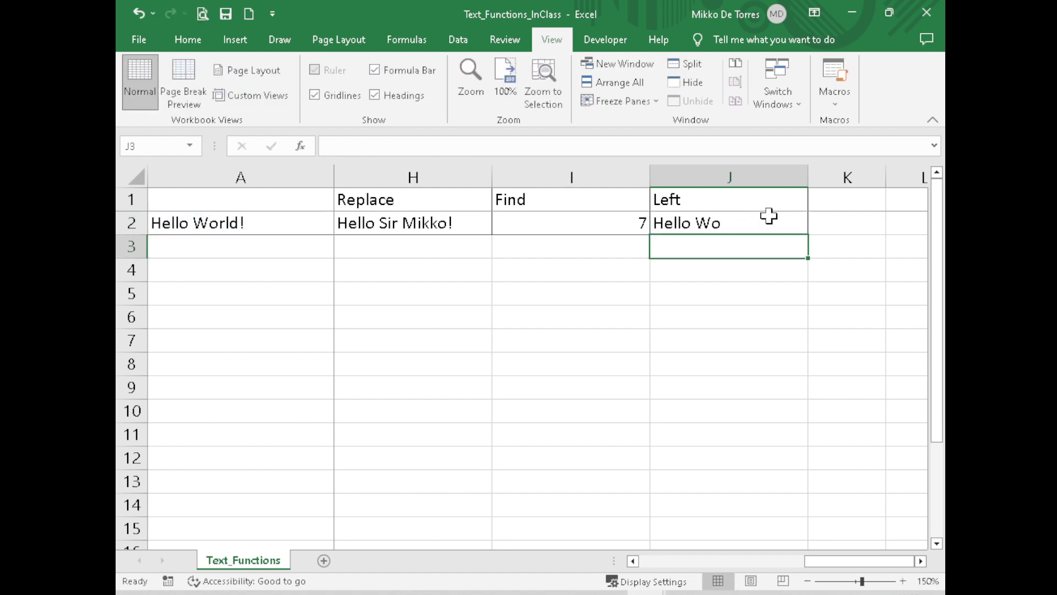
- Set the number of characters in the J2 LEFT formula to 7
double_click(764, 219)
click(734, 223)
key(BackSpace)
text(7)
key(Return)
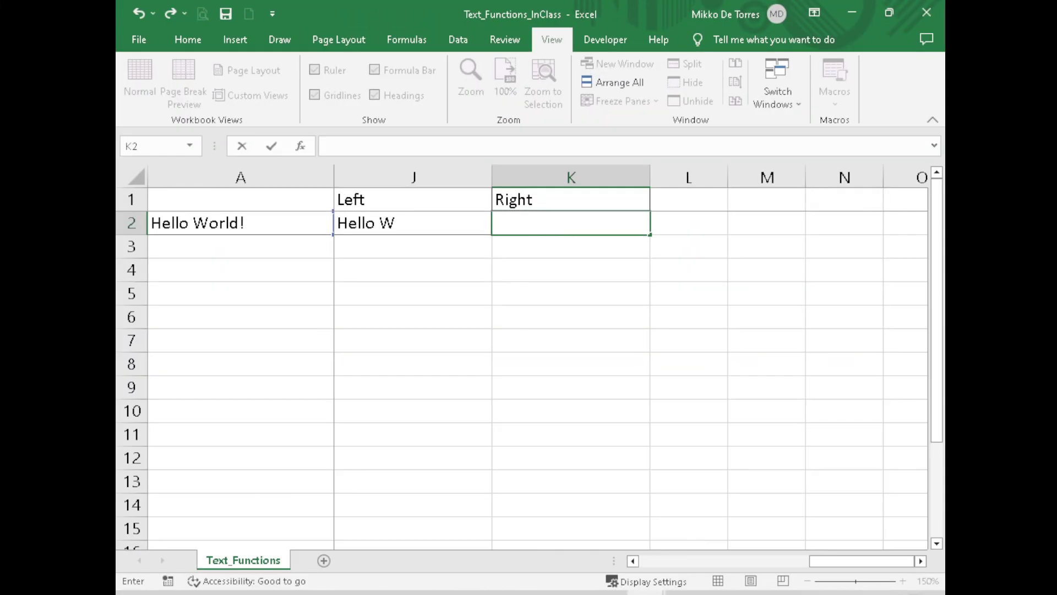
- Enter the formula =RIGHT(A2,1) in cell K2 under the Right heading
click(609, 286)
click(578, 216)
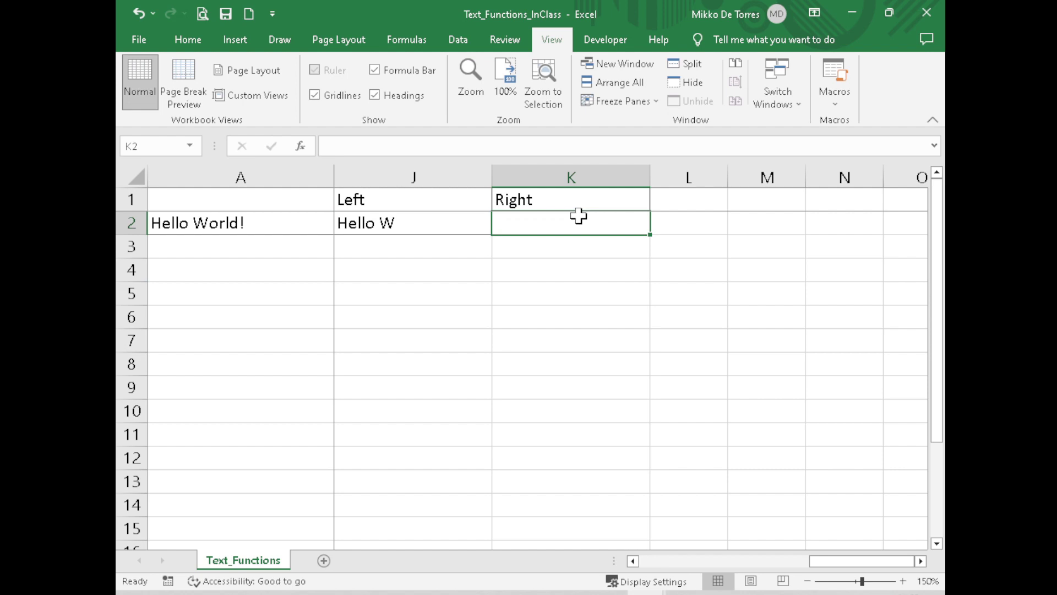
text(=)
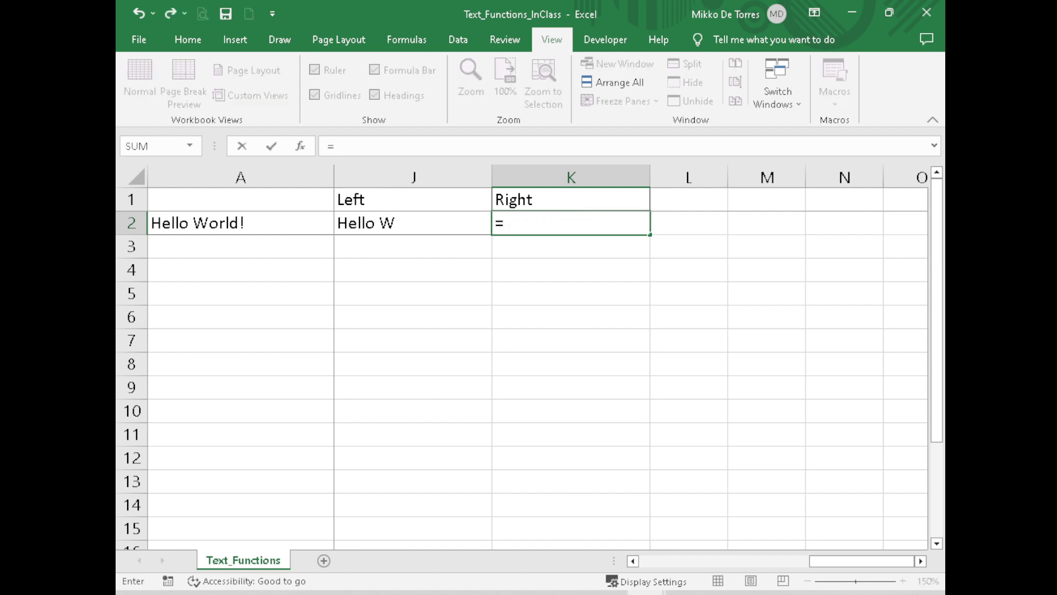
text(RIGHT()
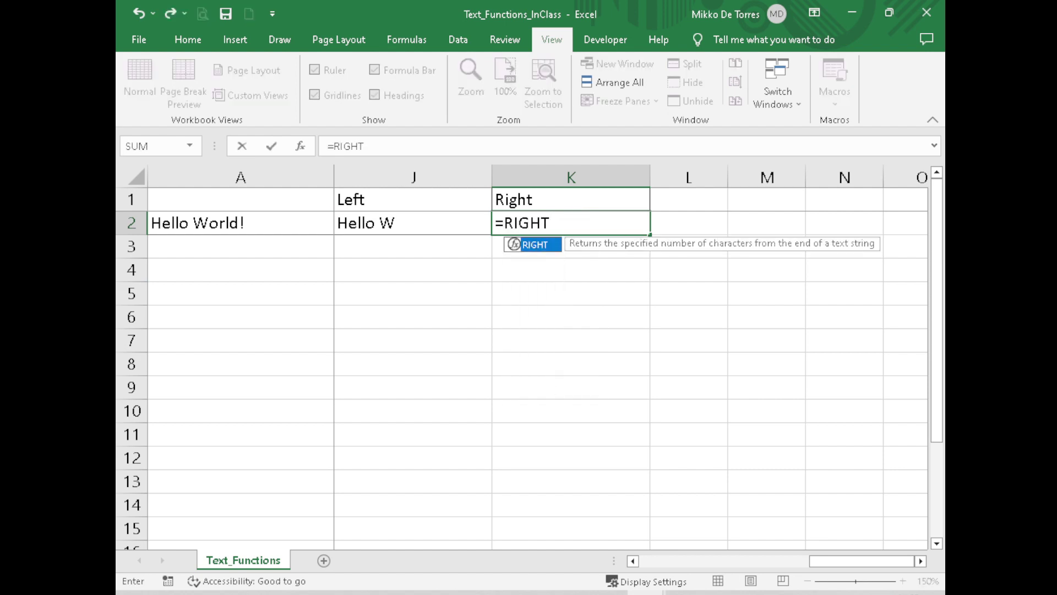
click(260, 226)
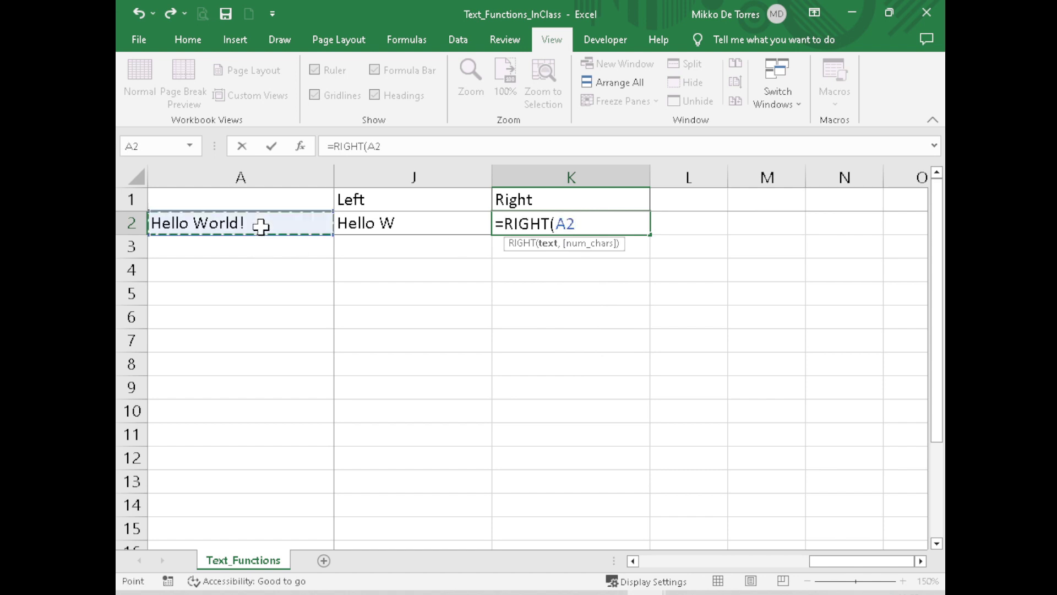
text(,)
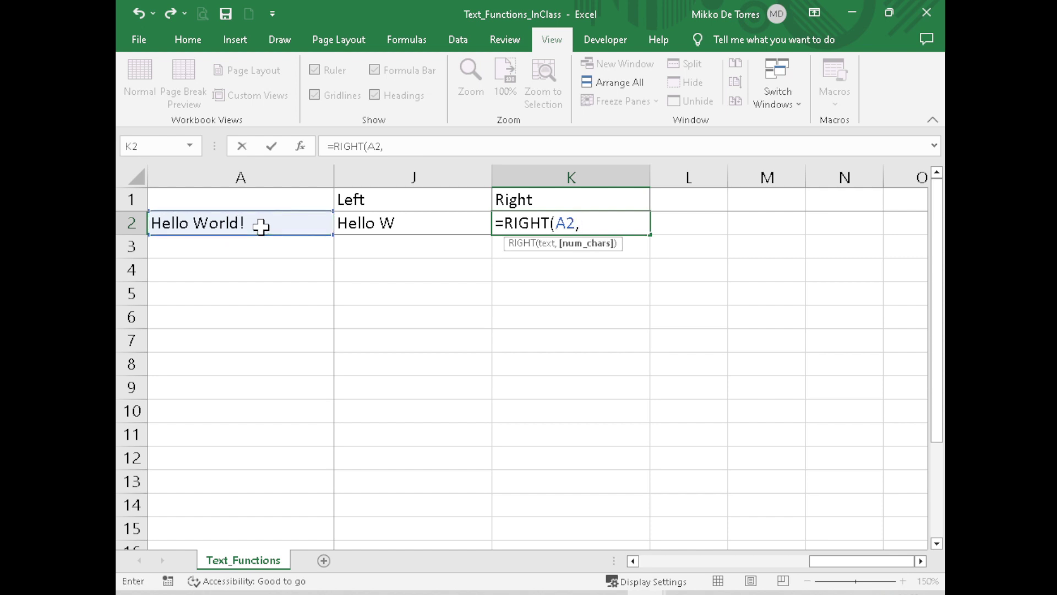
text(1))
key(Return)
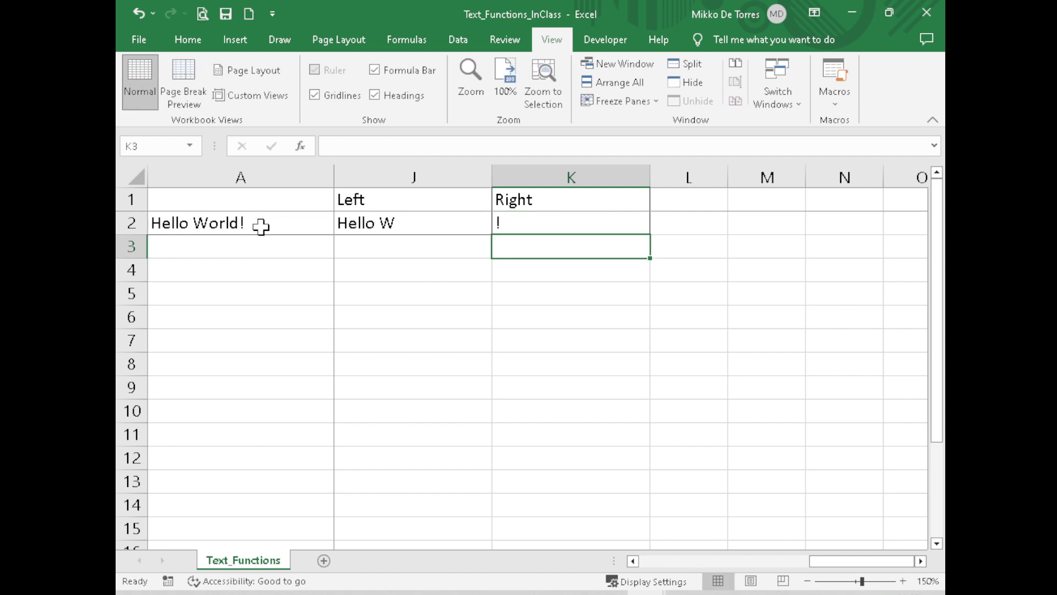
- Set the number of characters in the K2 RIGHT formula to 6
click(623, 218)
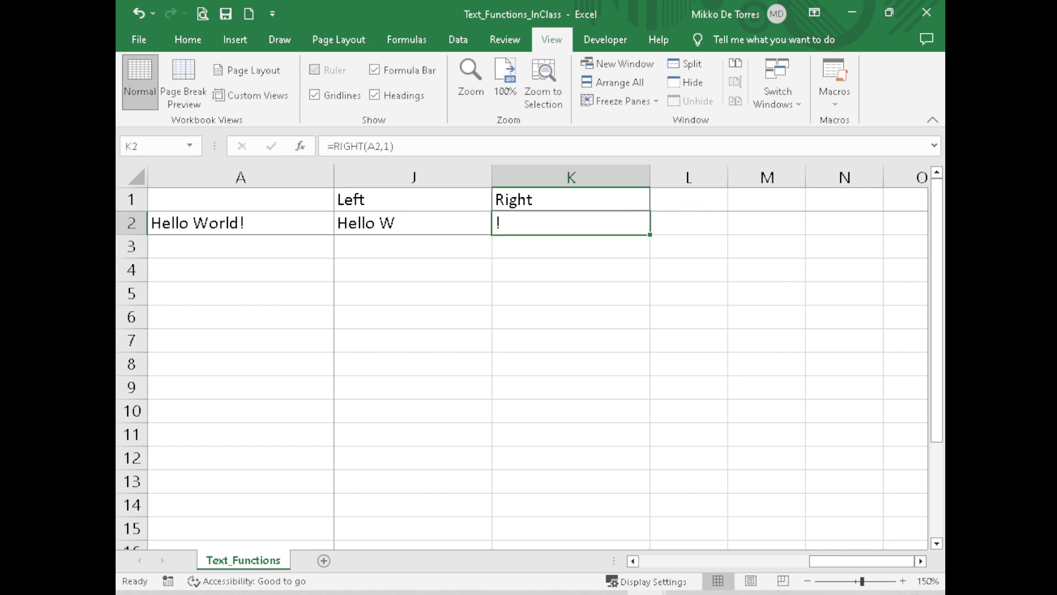
key(F2)
key(Left)
key(BackSpace)
text(6)
key(Return)
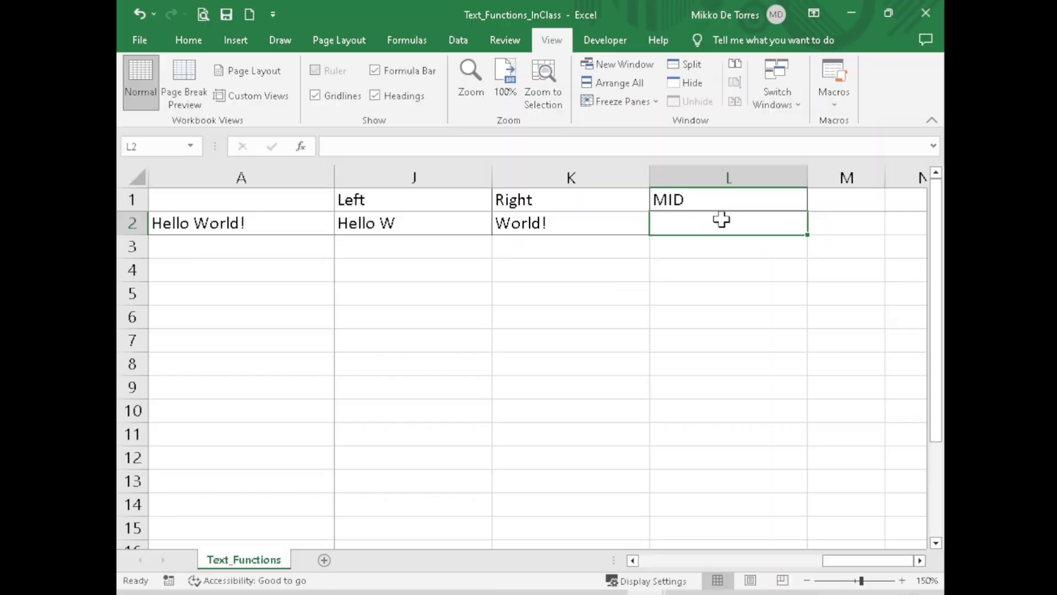
- Enter the formula =MID(A2,7,5) in cell L2 under the MID heading
text(=)
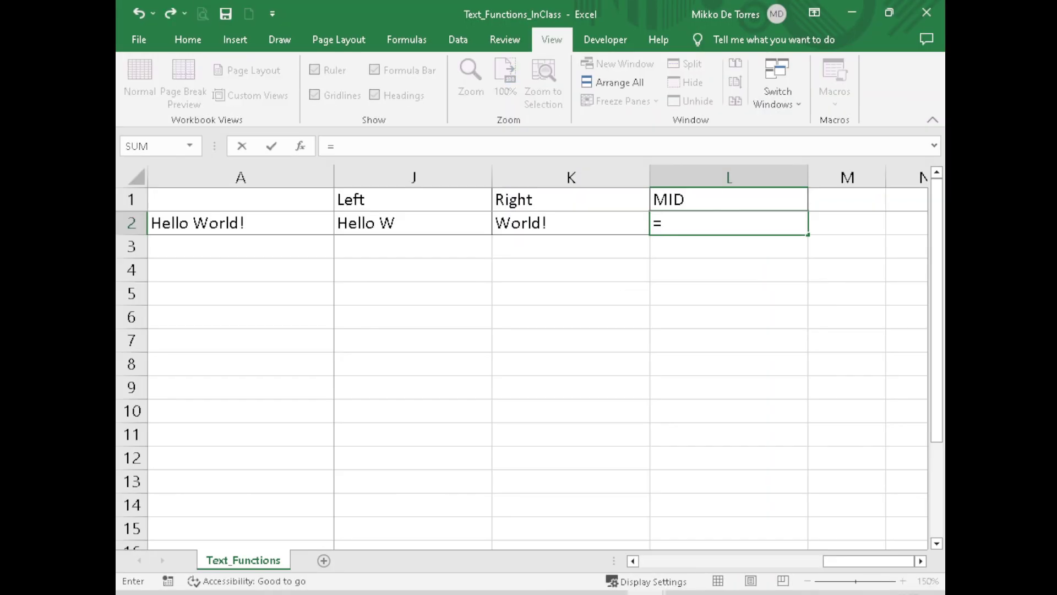
text(MID()
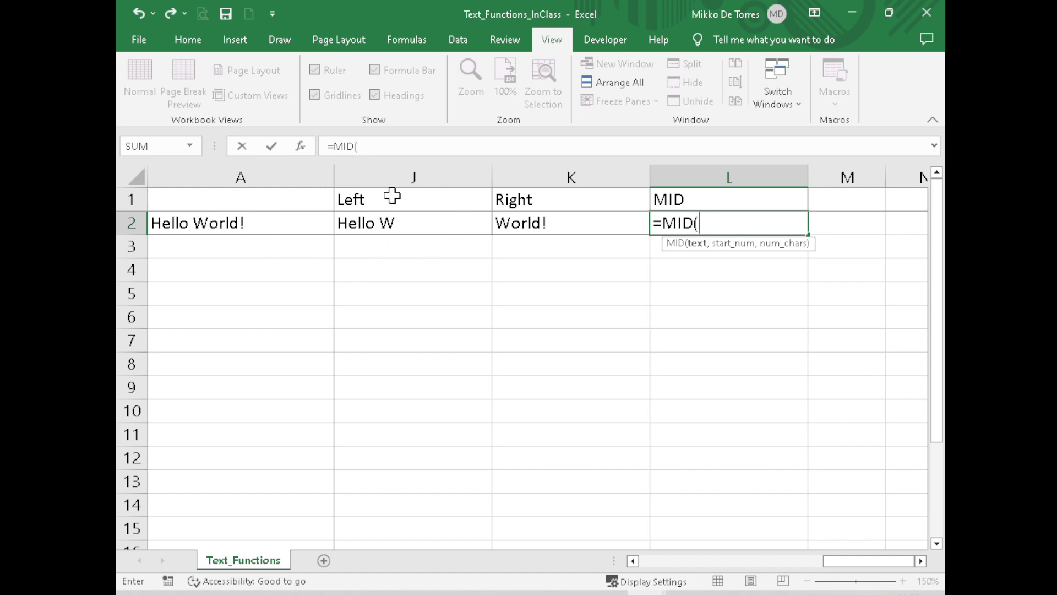
click(272, 223)
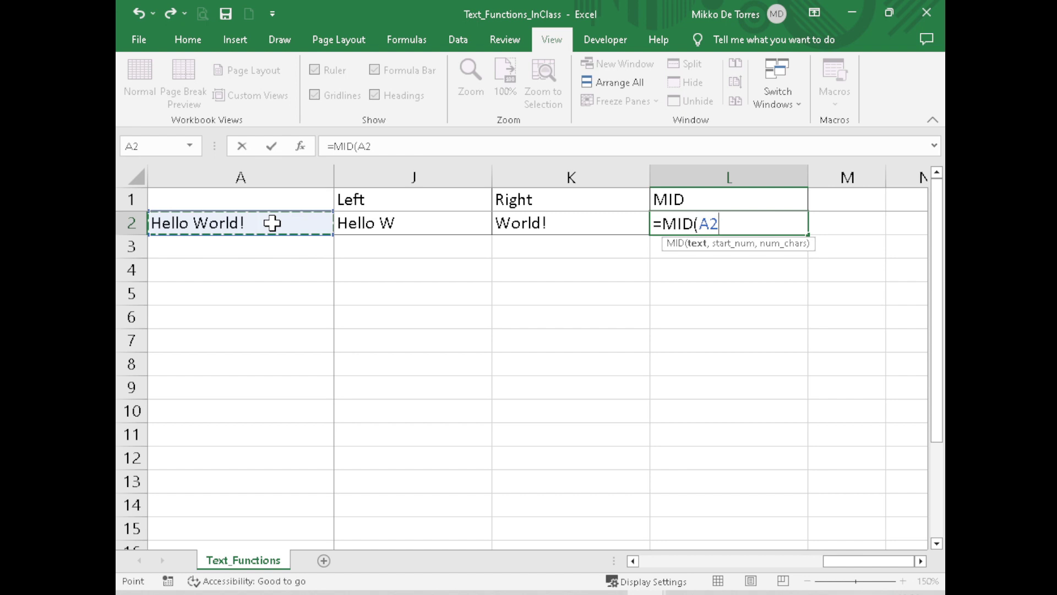
text(,)
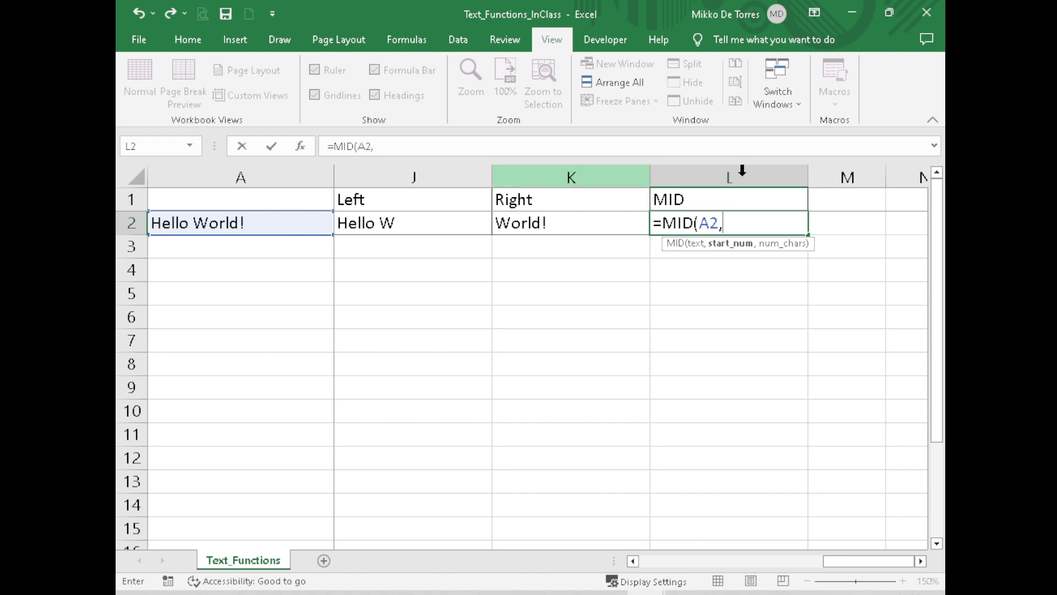
key(F2)
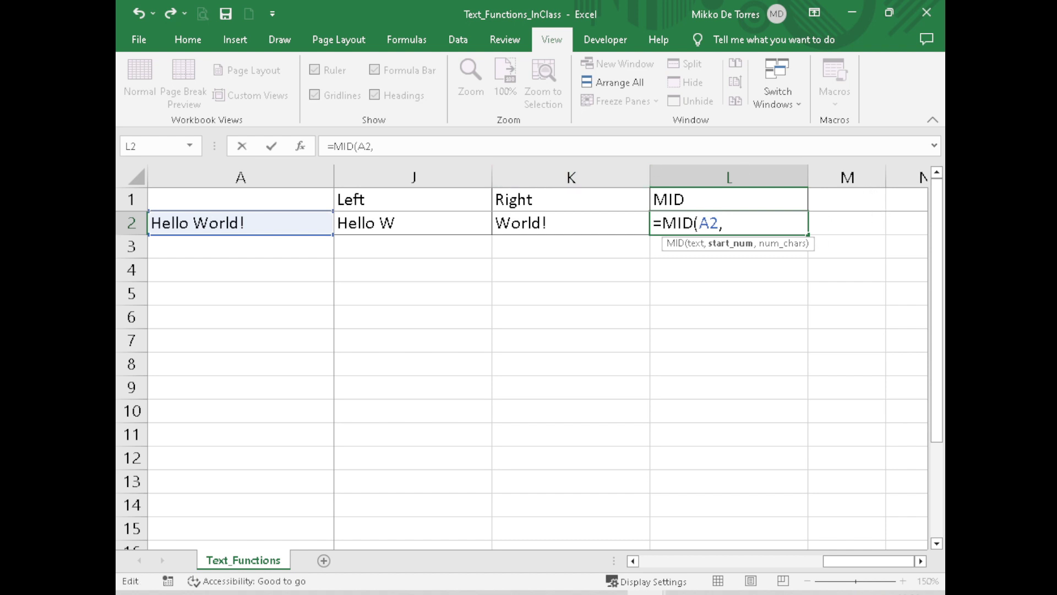
text(7,5))
key(Return)
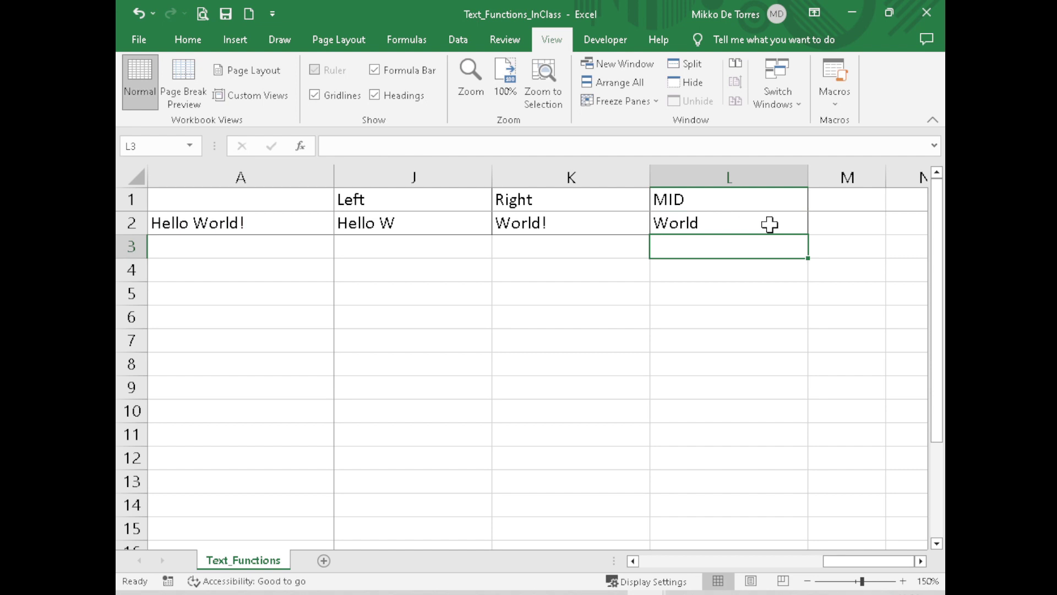
- Set the start number of the MID formula in L2 to 4
click(770, 224)
double_click(769, 224)
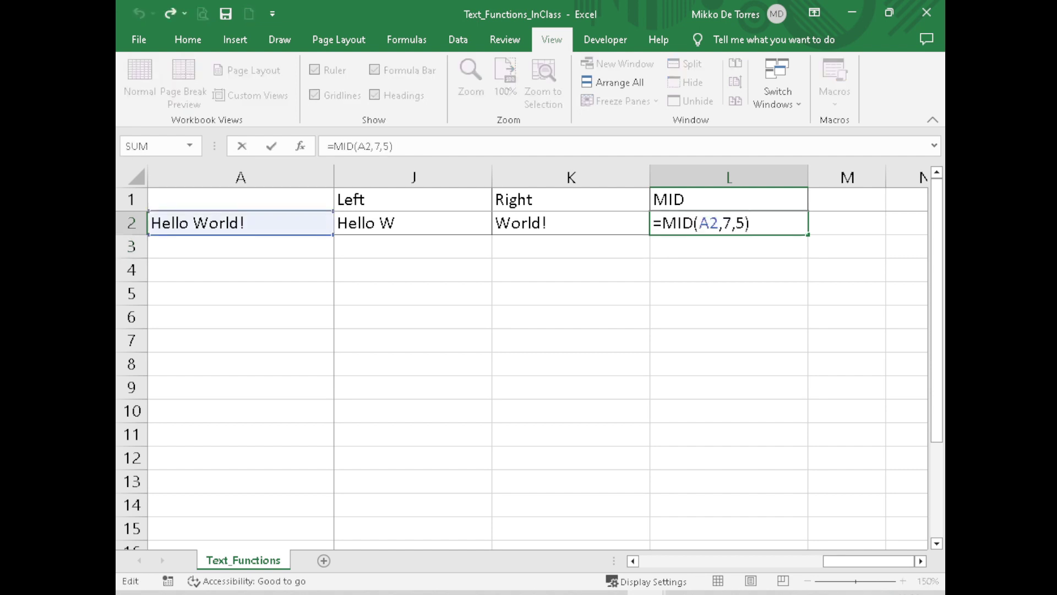
key(Left)
key(Left)
key(Left)
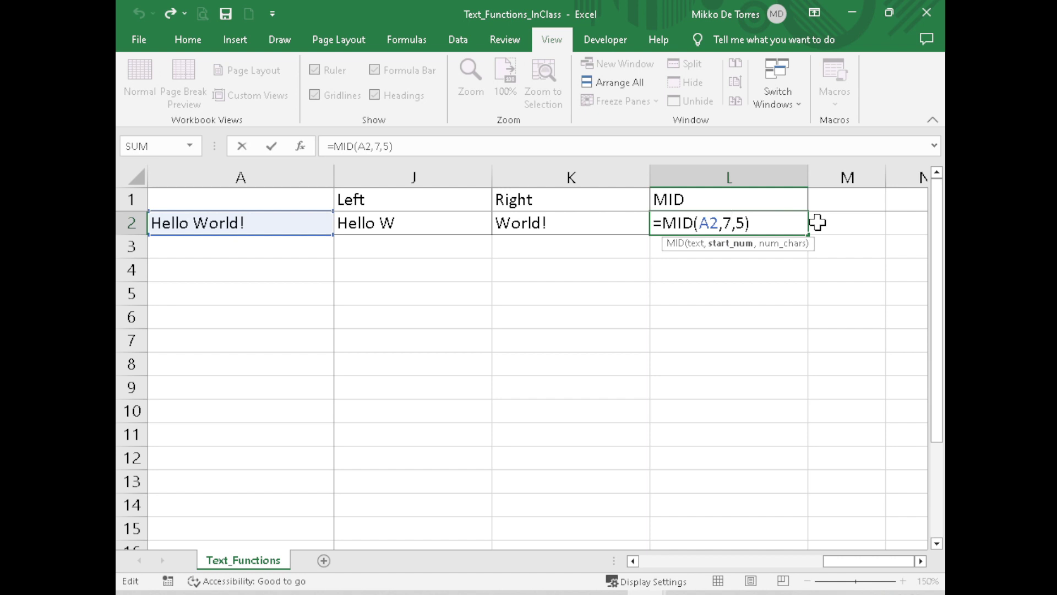
key(BackSpace)
text(4)
key(Return)
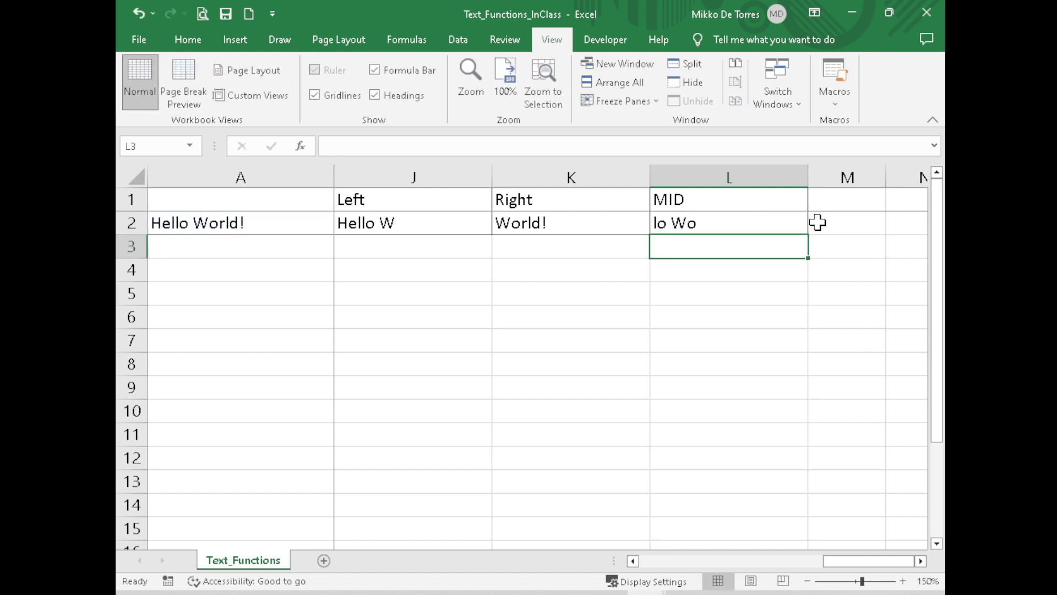
- Set the MID formula in L2 to start at character 2 and return 8 characters
double_click(720, 221)
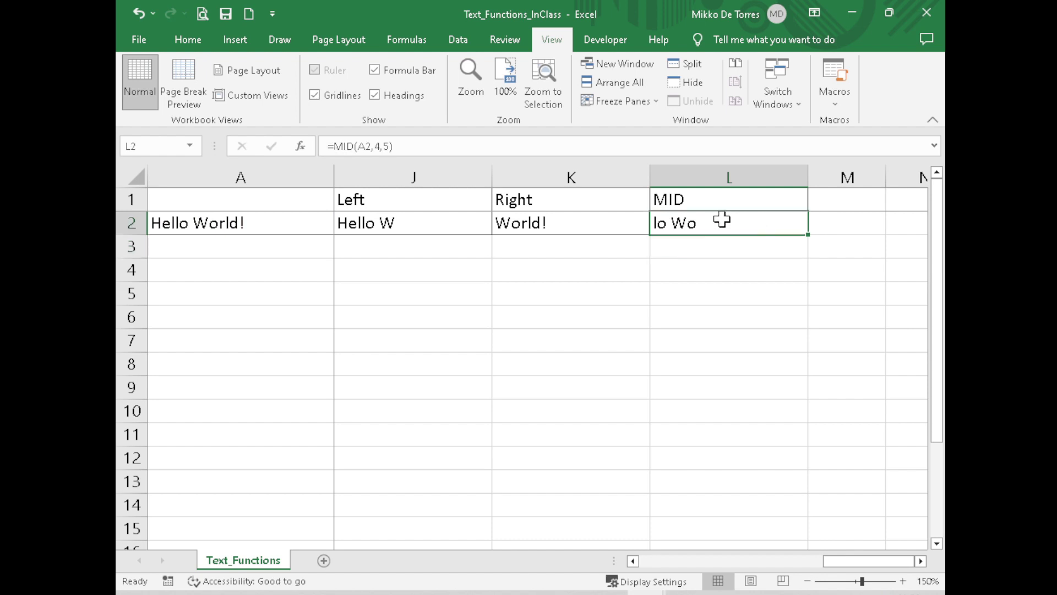
key(Right)
key(Right)
key(Left)
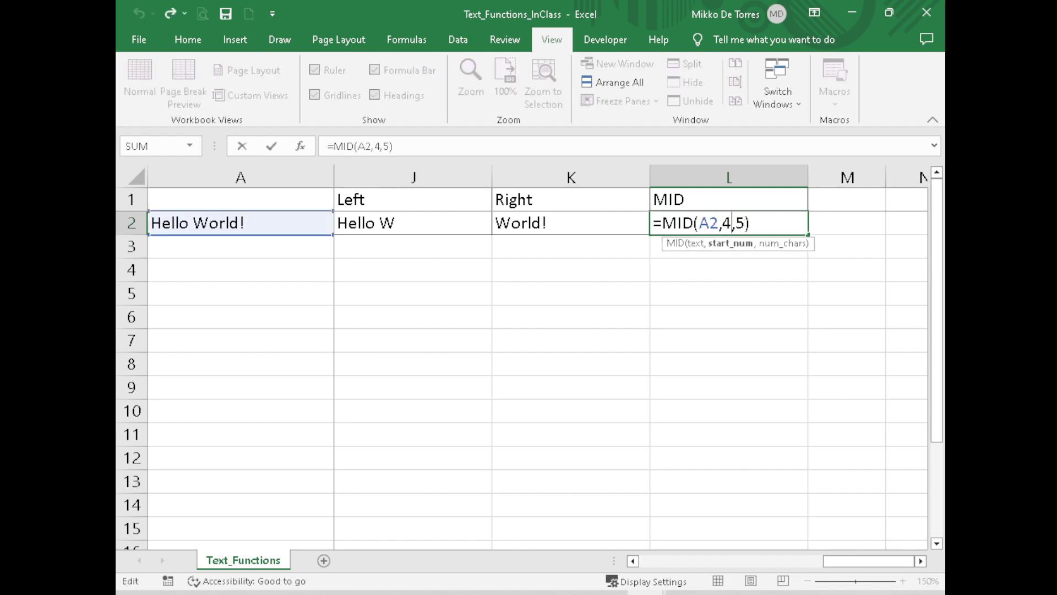
key(BackSpace)
text(2)
key(Right)
key(Right)
key(BackSpace)
text(8)
key(Return)
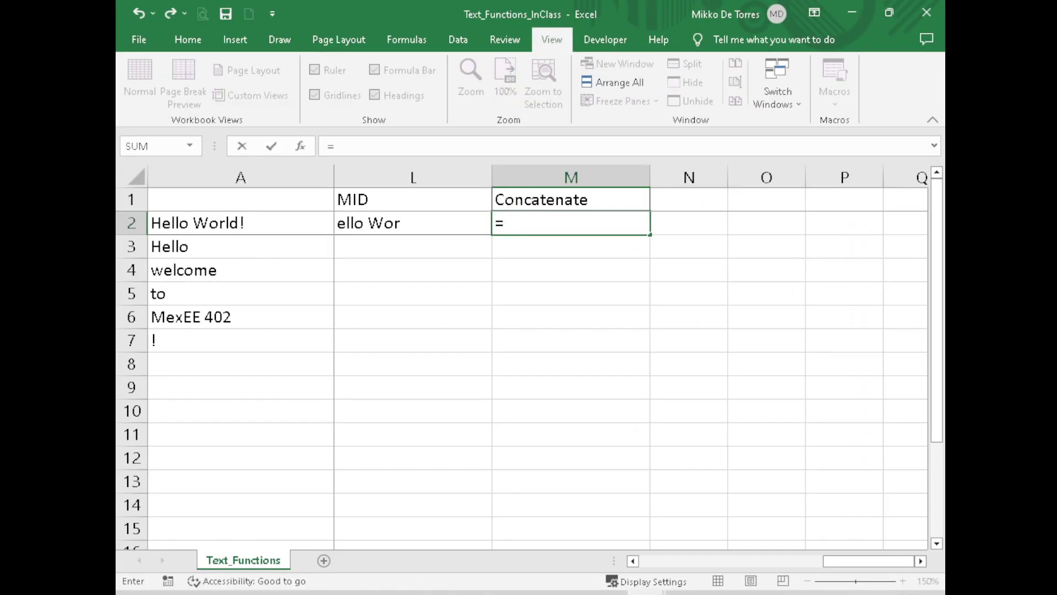
- Build a CONCATENATE formula in M2 that joins cells A3 through A7, with quoted separators after A3, A4 and A5
text(CON)
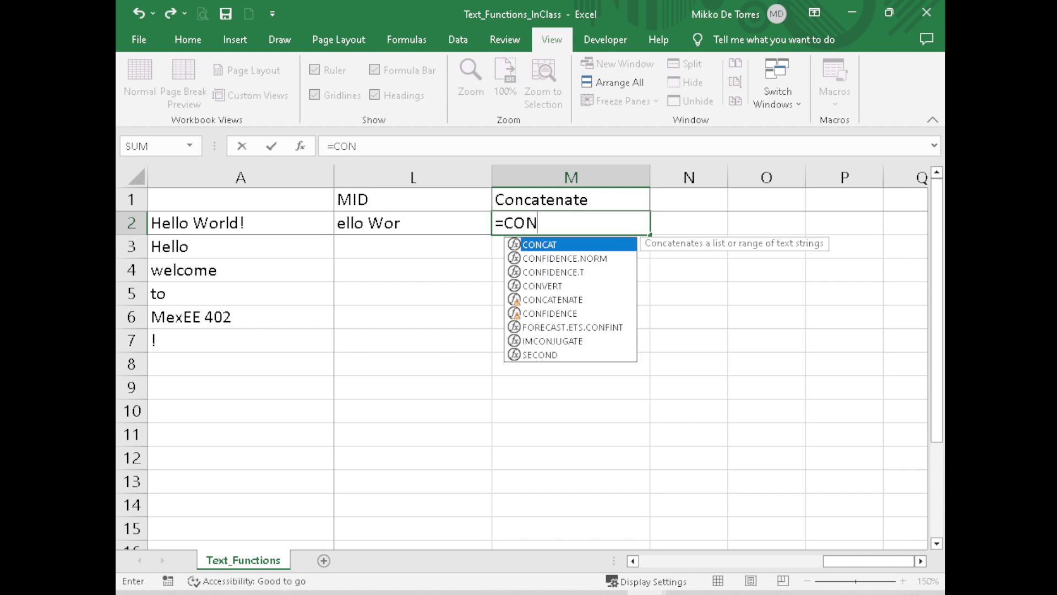
text(CATENATE)
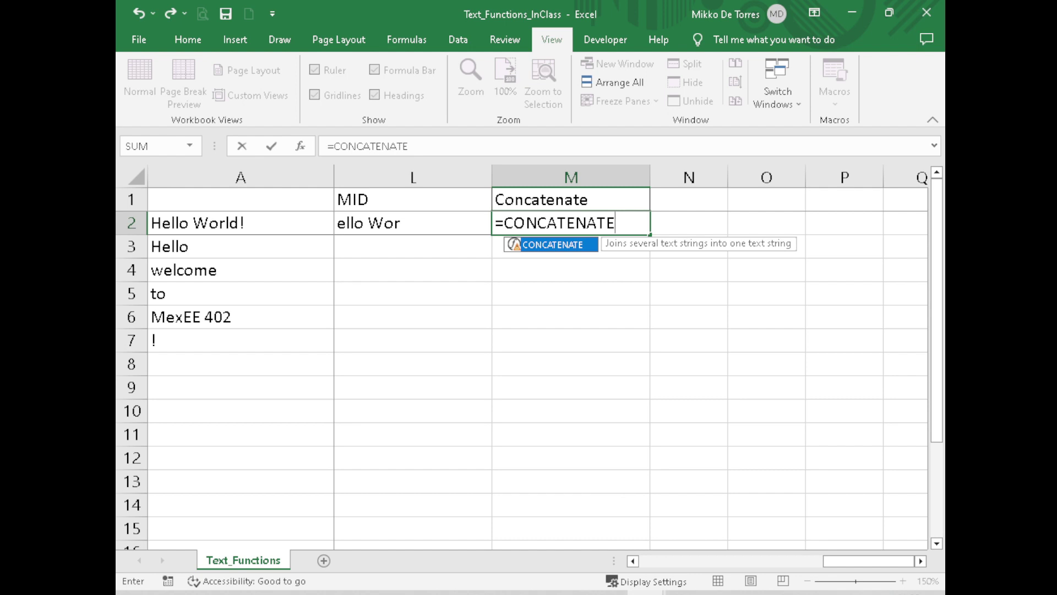
text(()
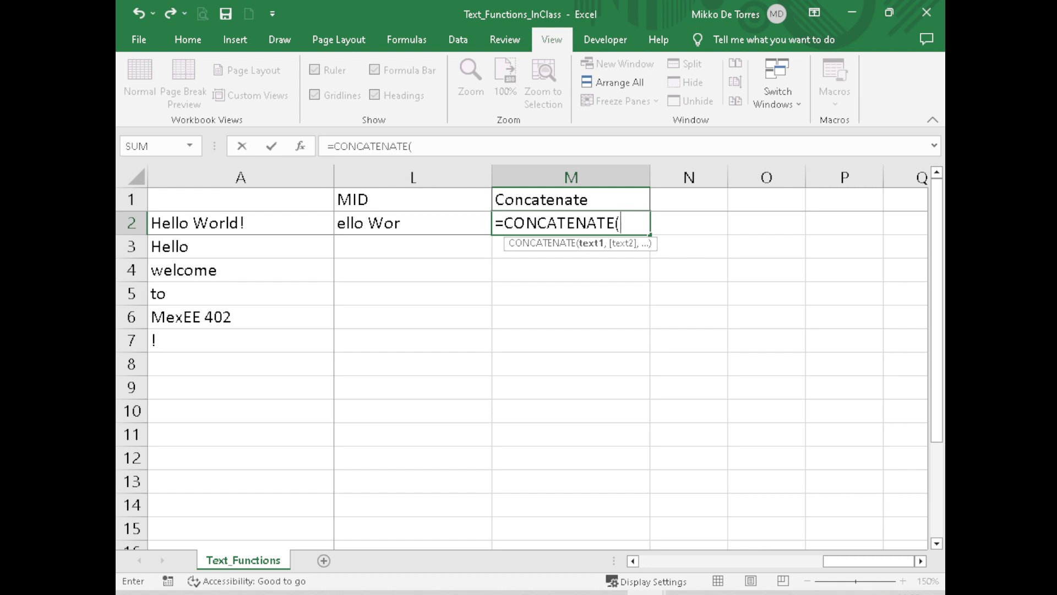
click(239, 249)
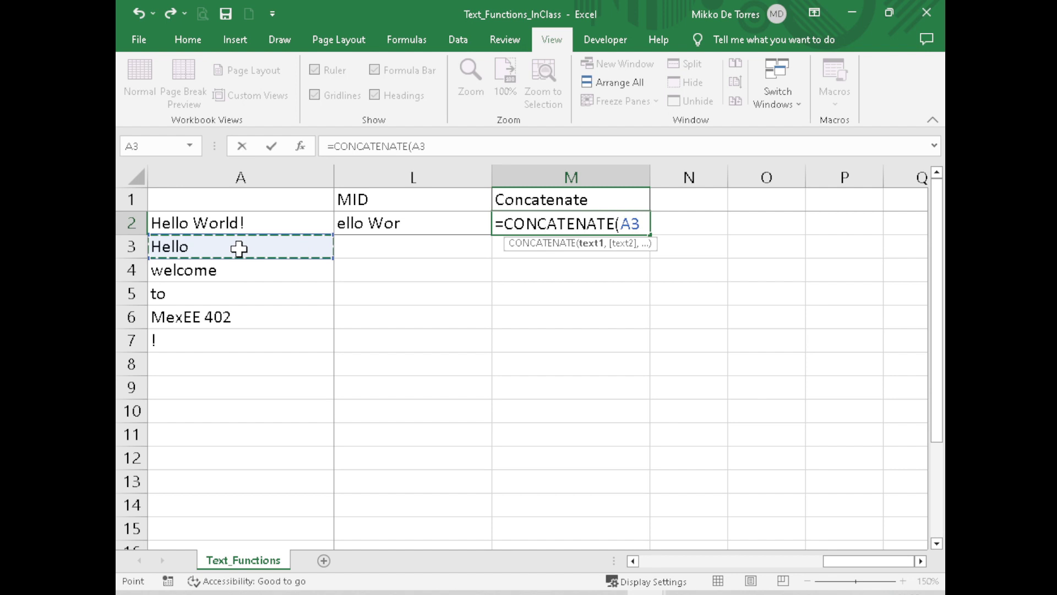
text(,)
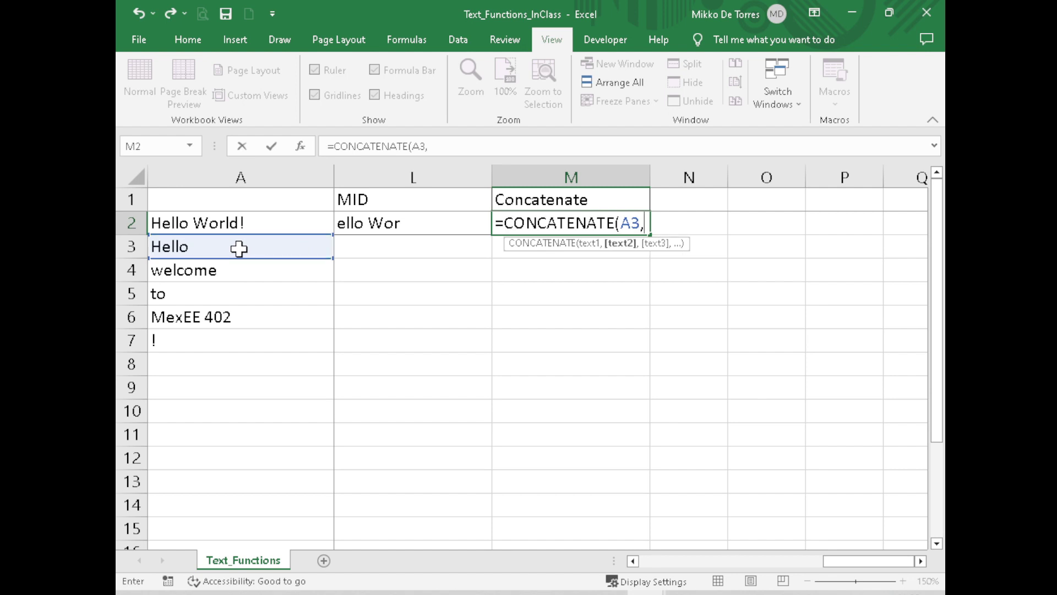
text("",)
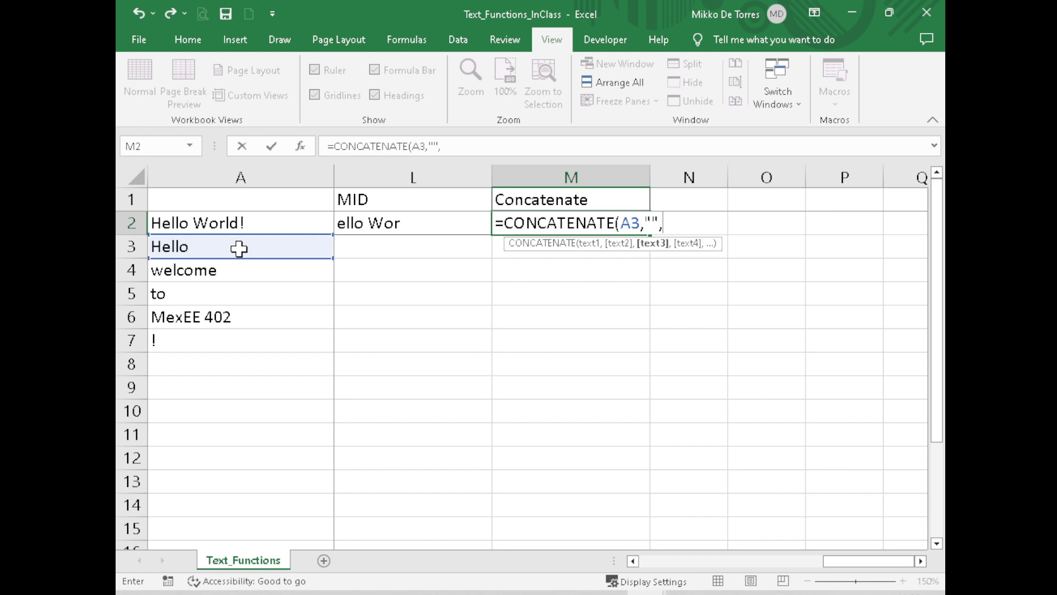
click(210, 274)
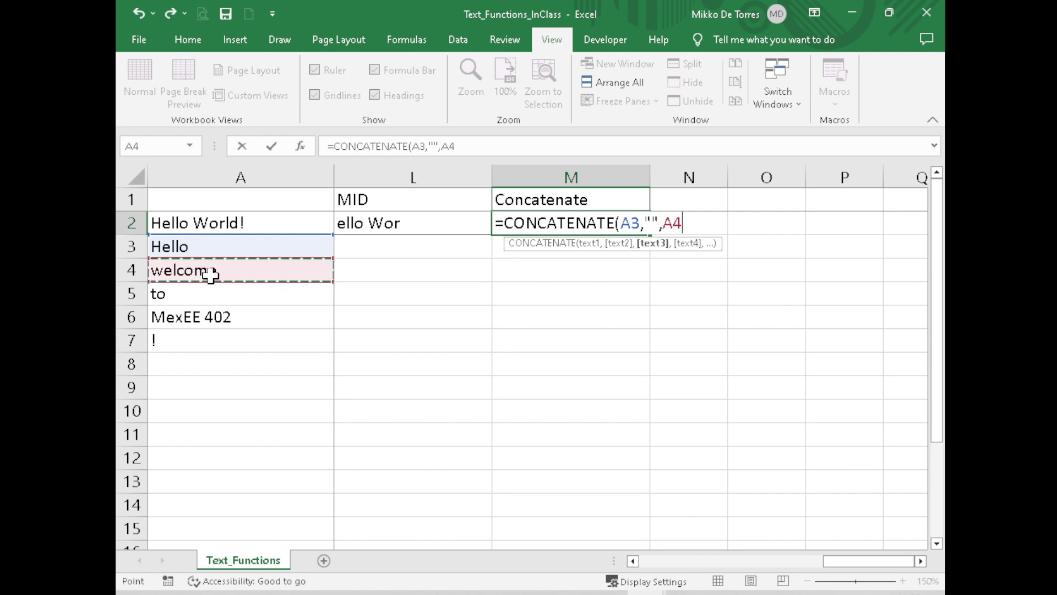
text(,"",)
click(209, 297)
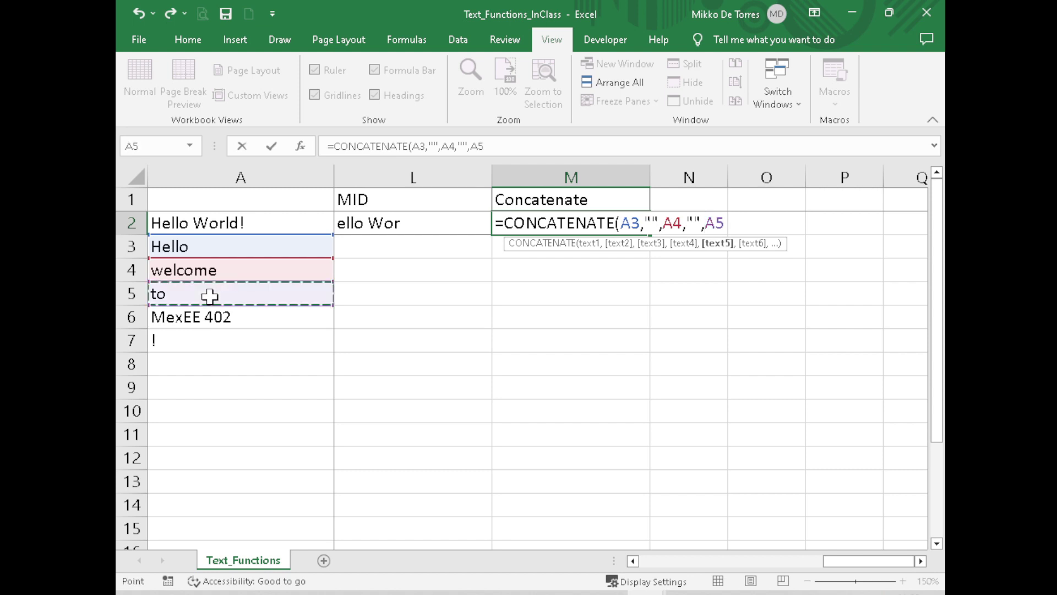
text("")
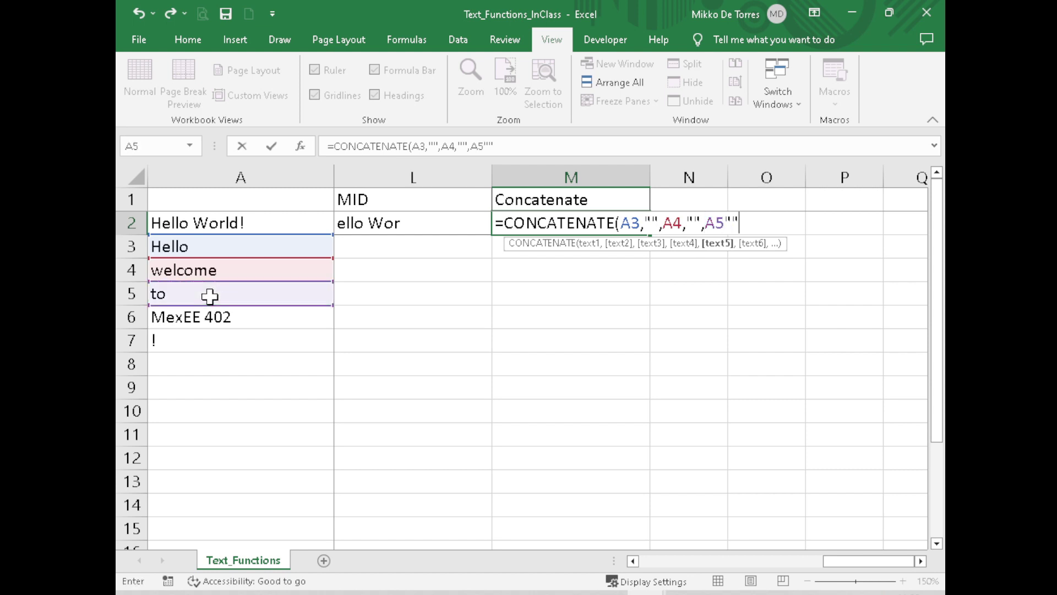
text(,)
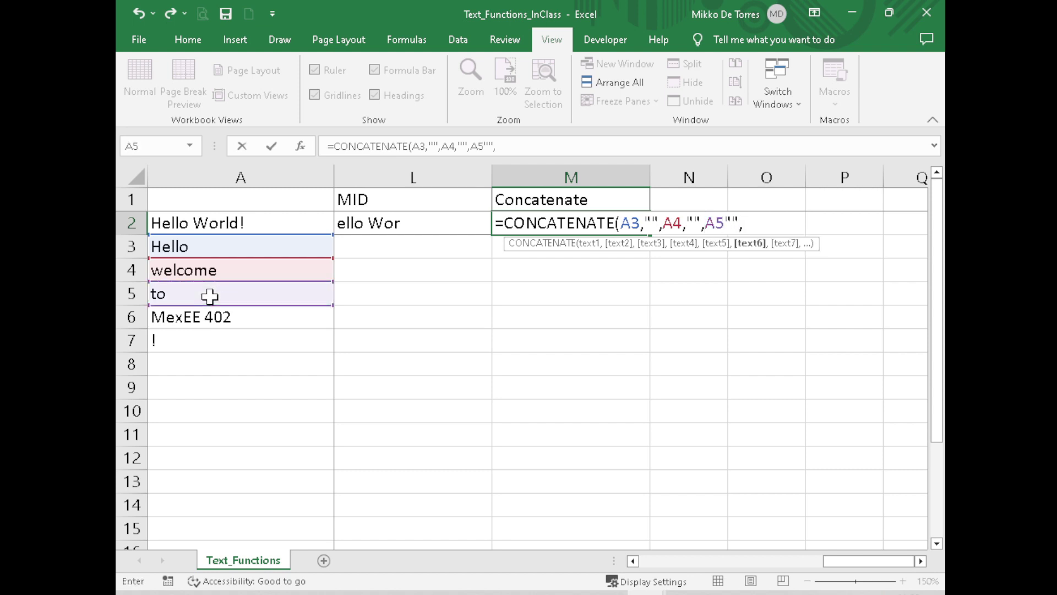
click(223, 319)
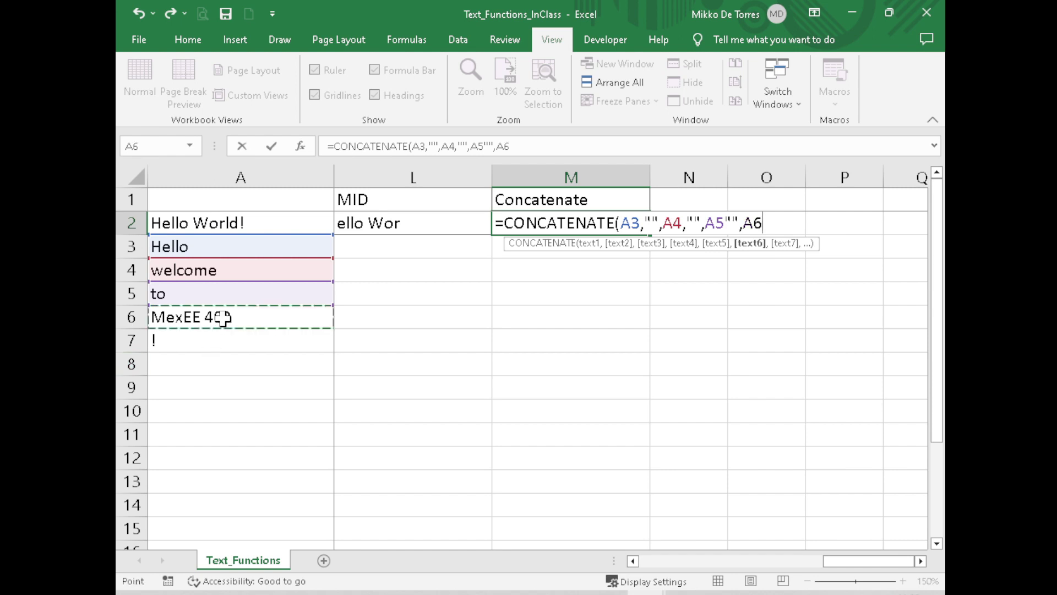
text(,)
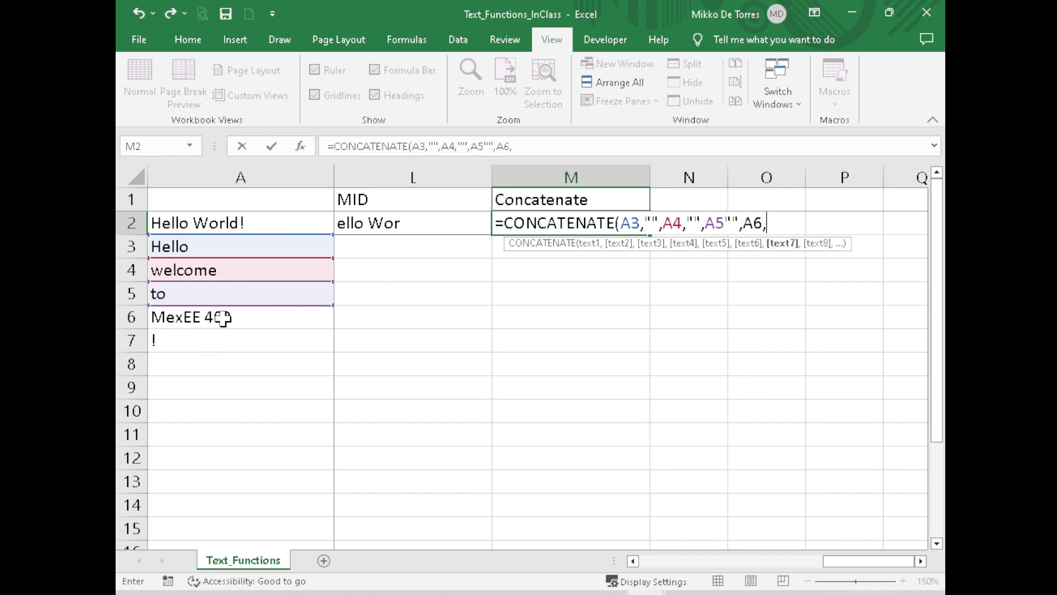
click(196, 339)
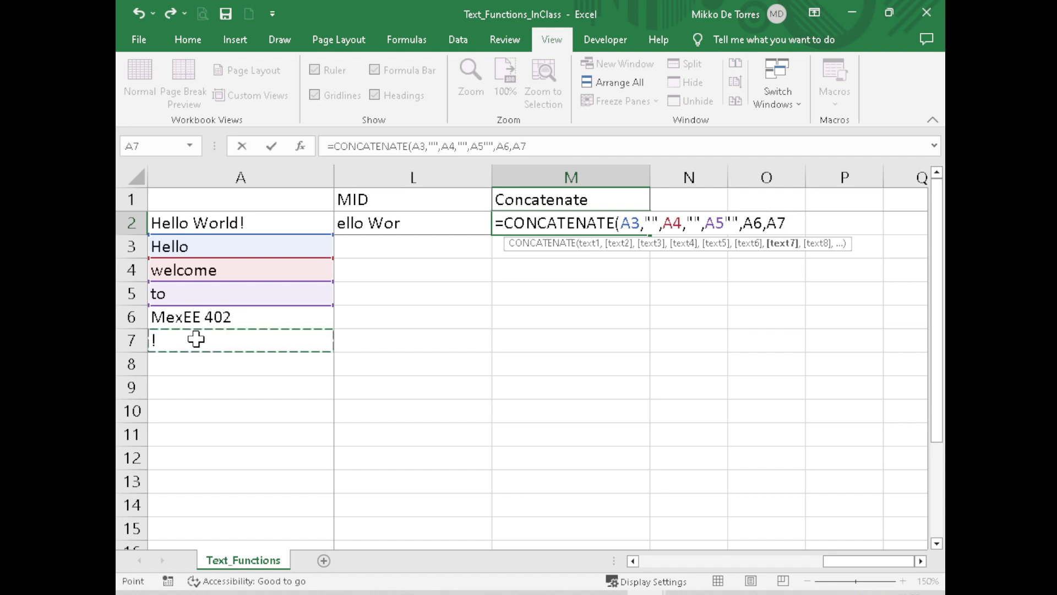
- Insert the missing comma after A5 in the M2 CONCATENATE formula, add the closing parenthesis and enter it
key(F2)
key(Left)
key(Left)
key(Left)
key(Left)
key(Left)
key(Left)
key(Left)
key(Left)
text(,)
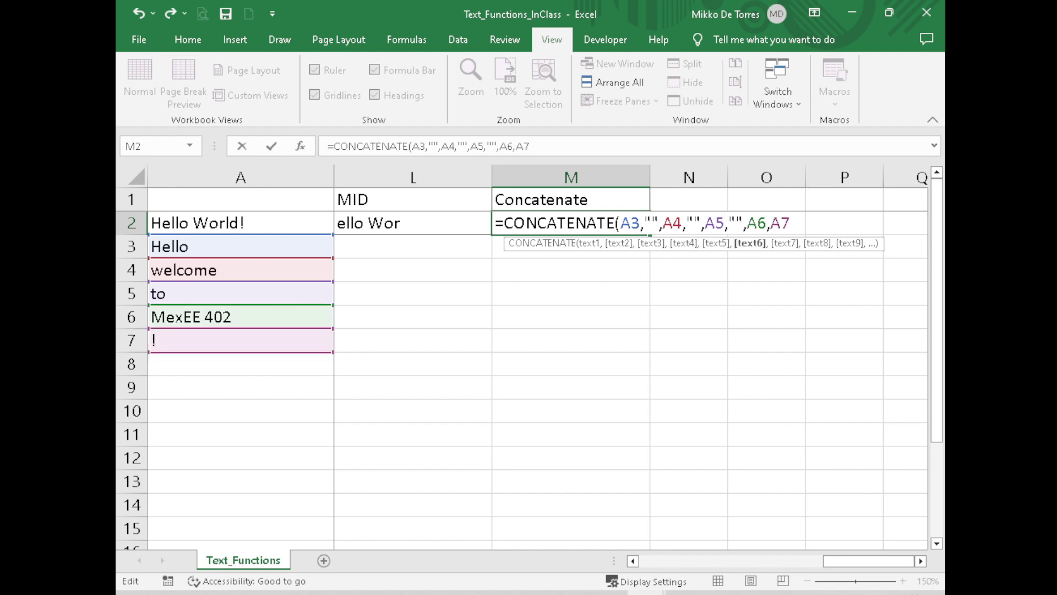
click(790, 223)
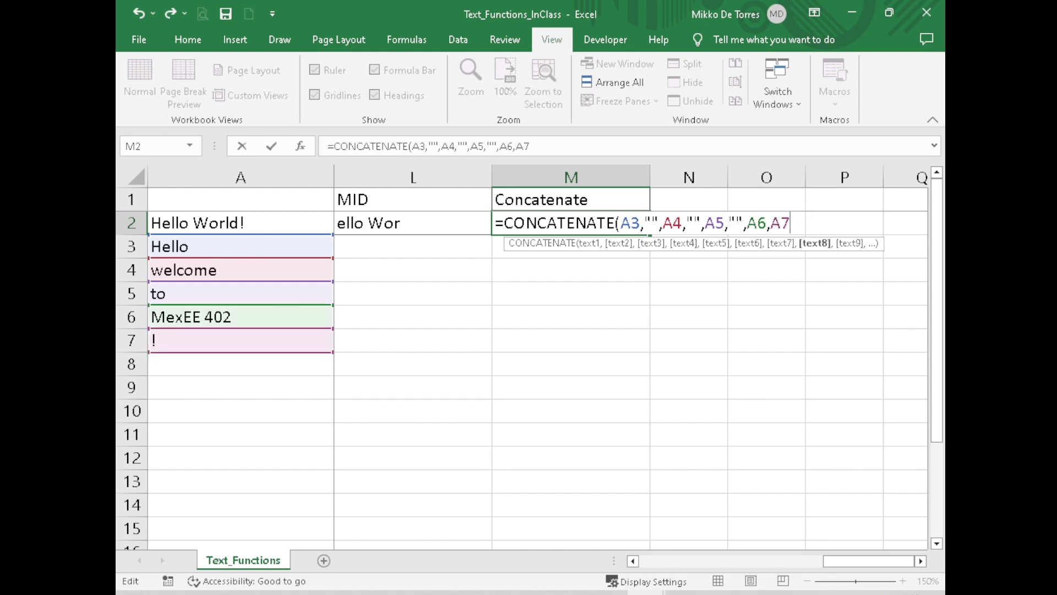
text())
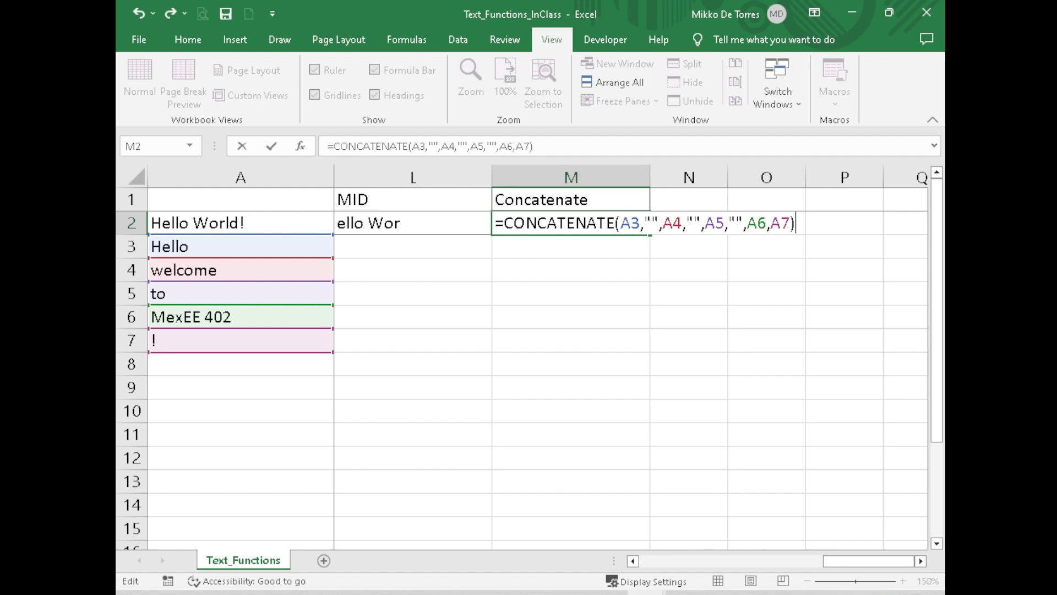
key(Return)
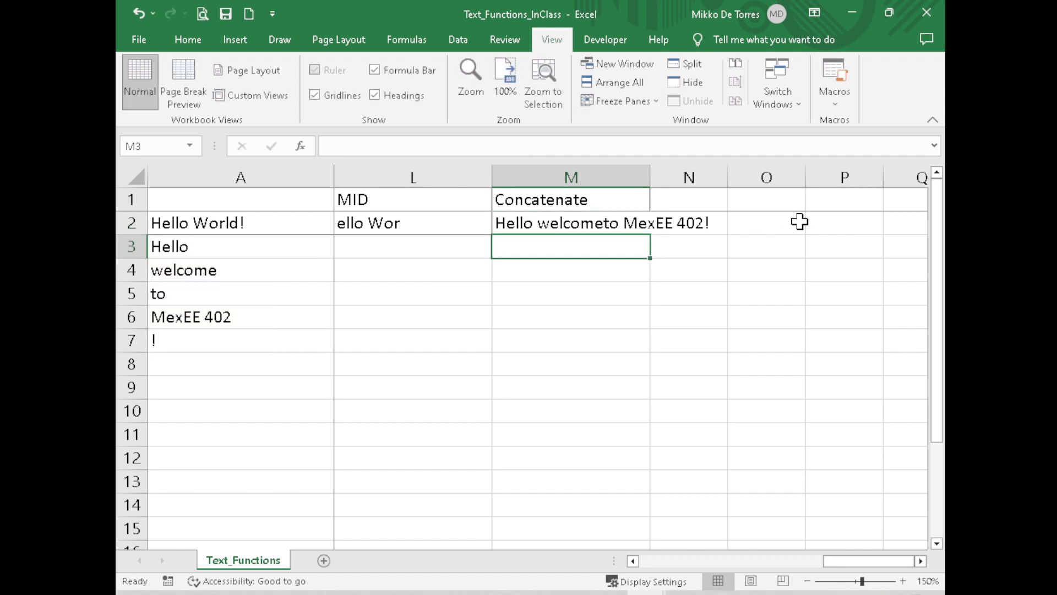
- Widen column M to fit the joined text and review the arguments of the CONCATENATE formula in M2
drag(650, 177, 720, 178)
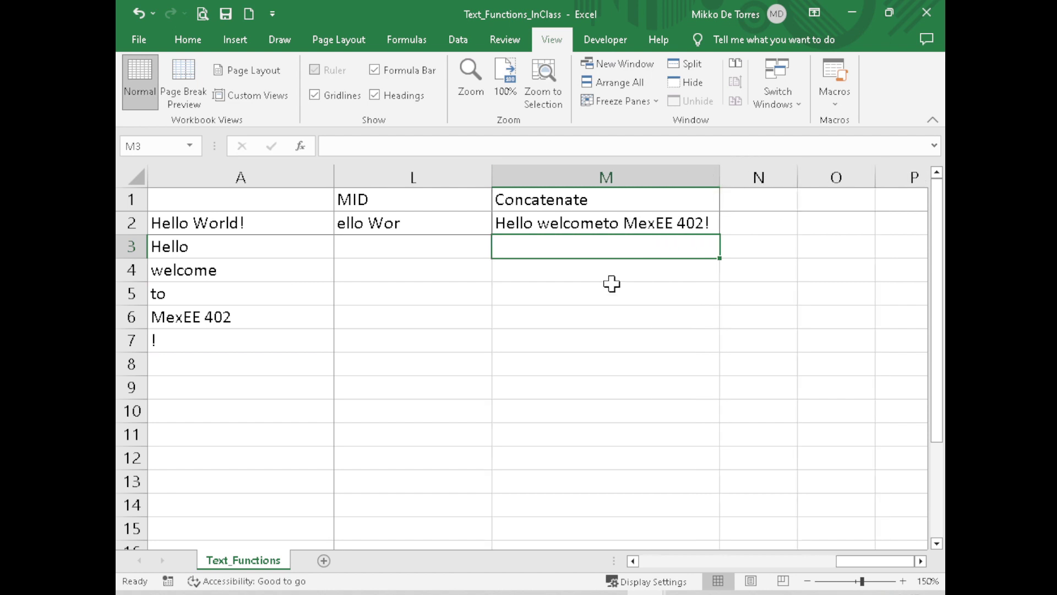
click(611, 283)
click(609, 228)
key(F2)
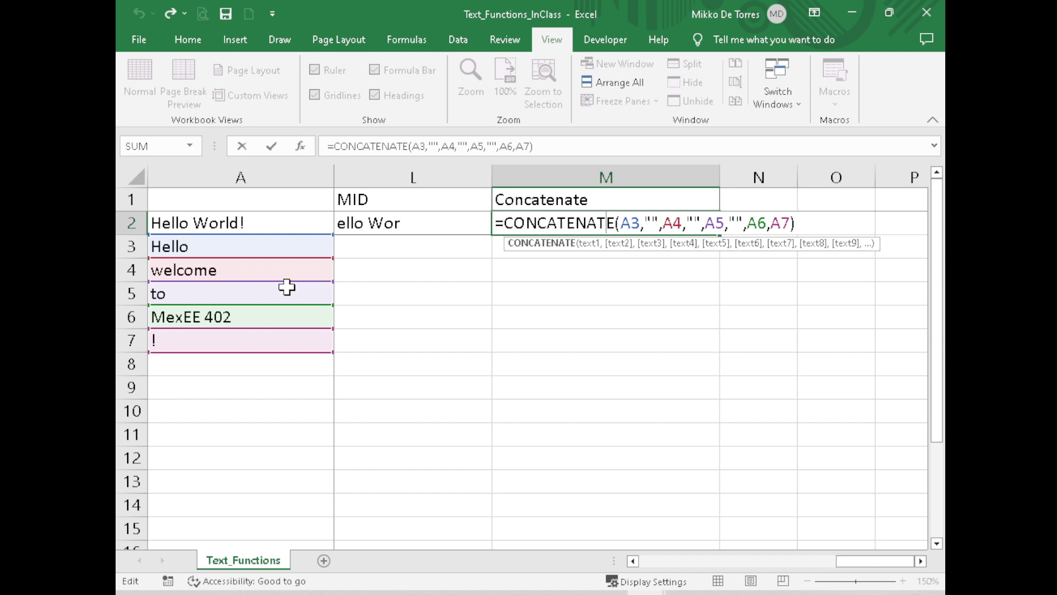
click(662, 223)
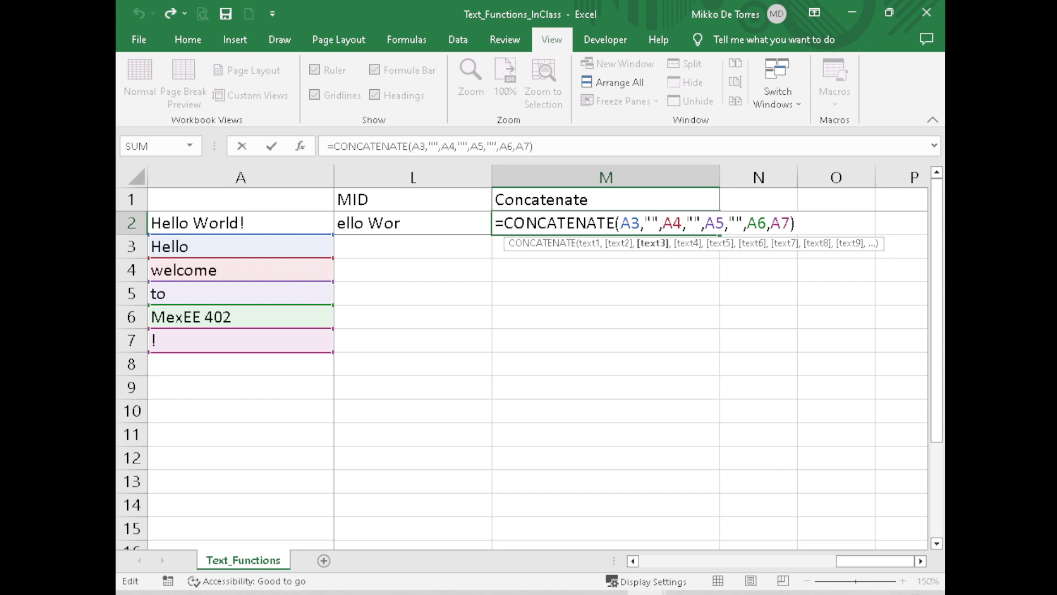
key(Return)
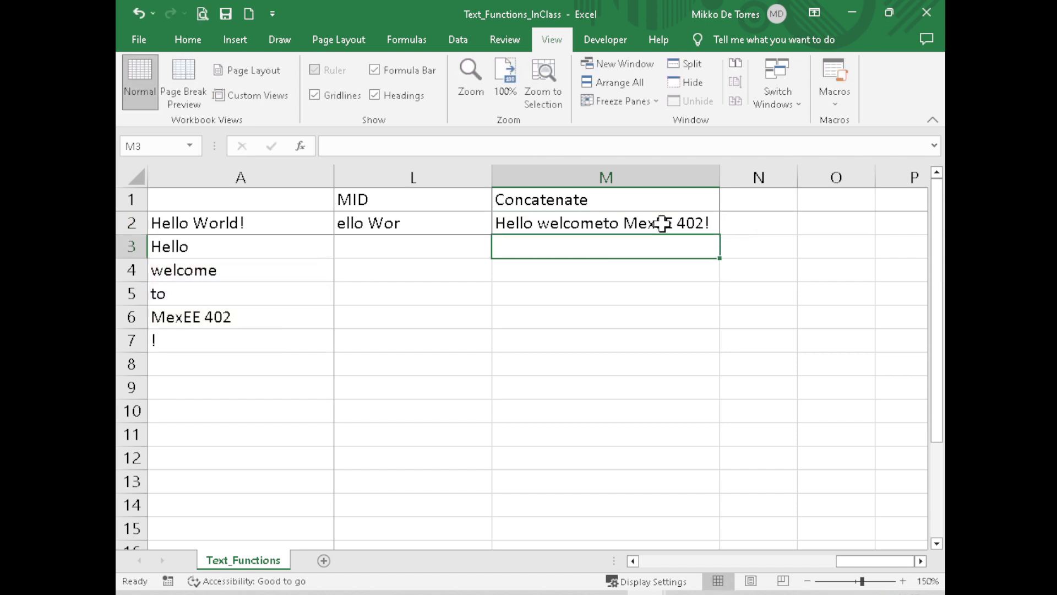
- Add a space inside the quotes between A4 and A5 in the M2 CONCATENATE formula
double_click(663, 223)
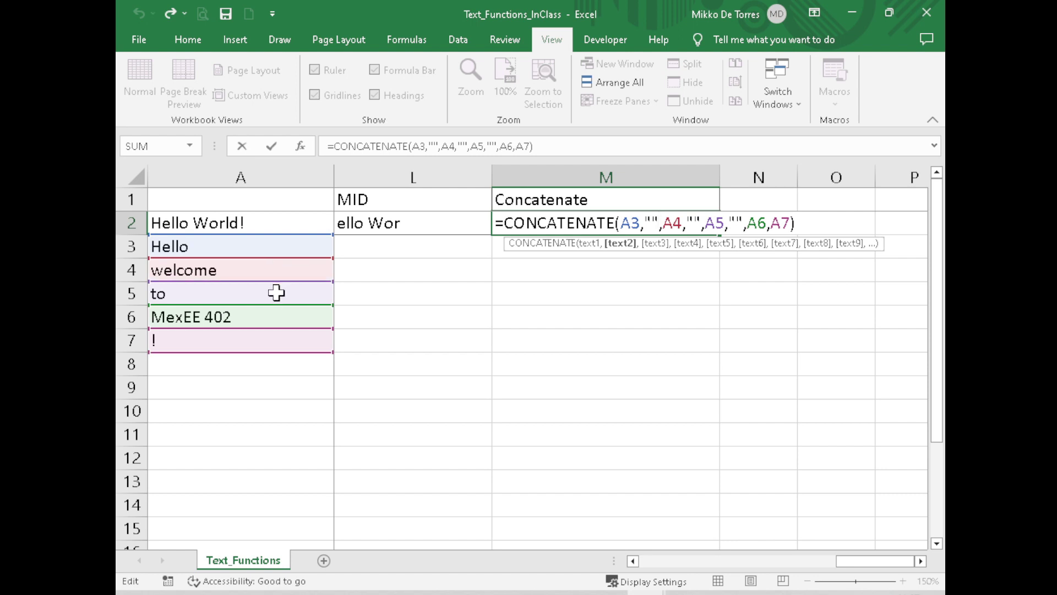
click(694, 223)
click(651, 223)
click(693, 223)
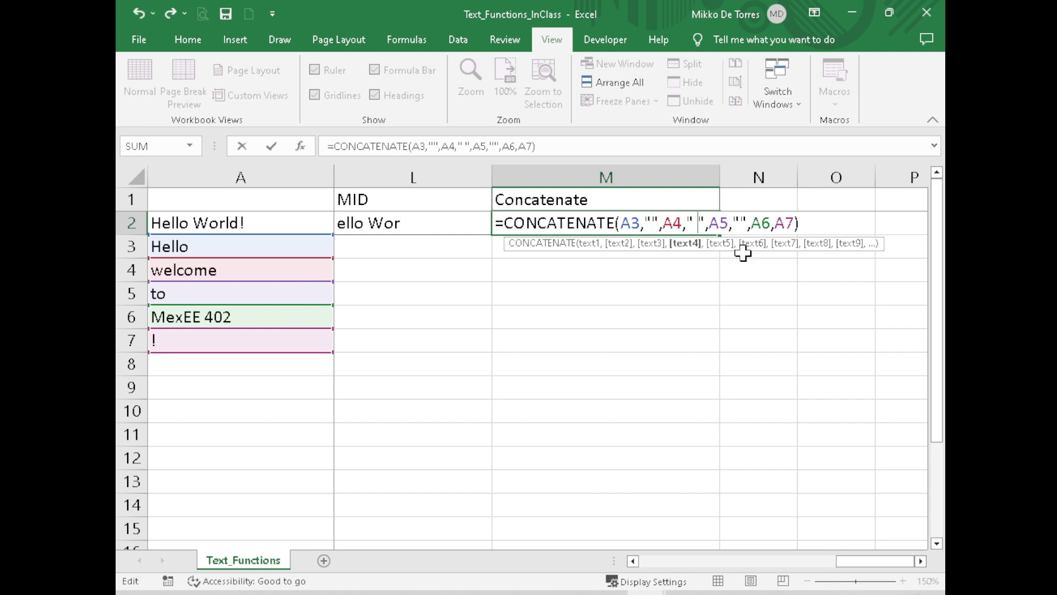
key(Return)
- Enter the formula =CONCATENATE(A3,"") in cell M3 and select that cell
text(=)
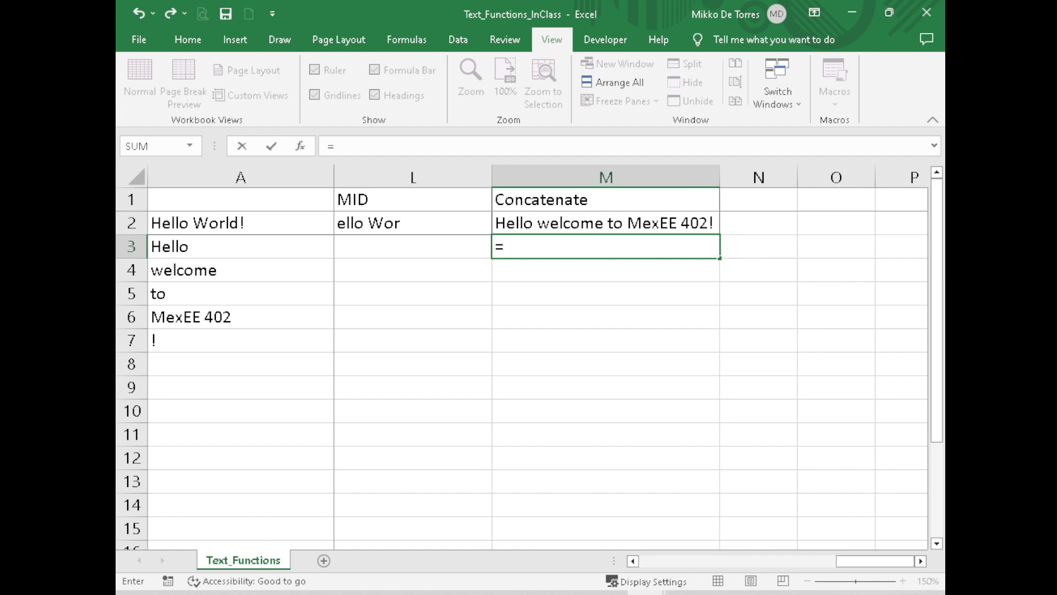
text(CONCATENATE)
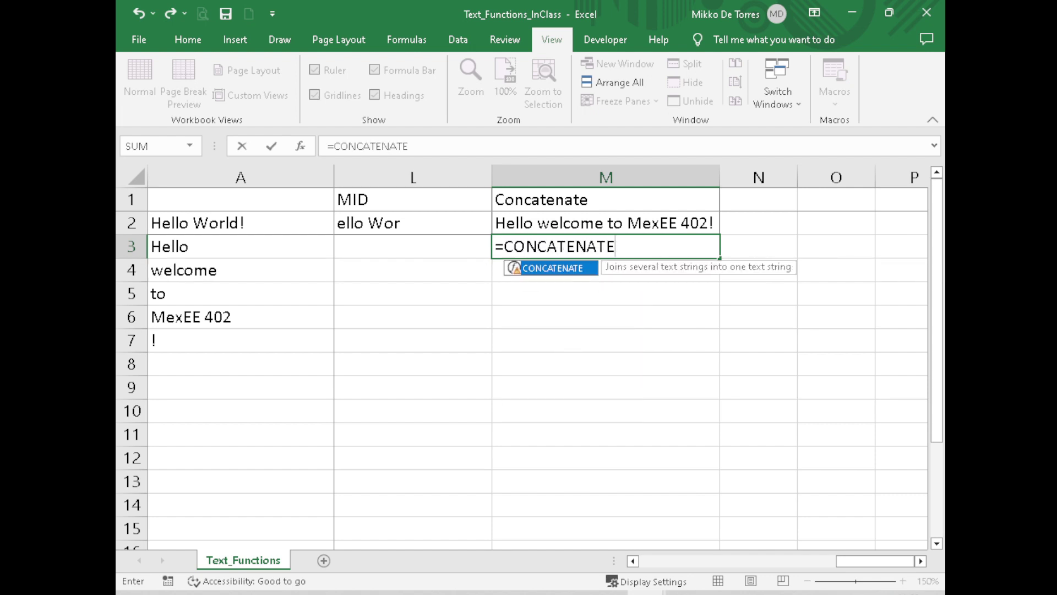
text(()
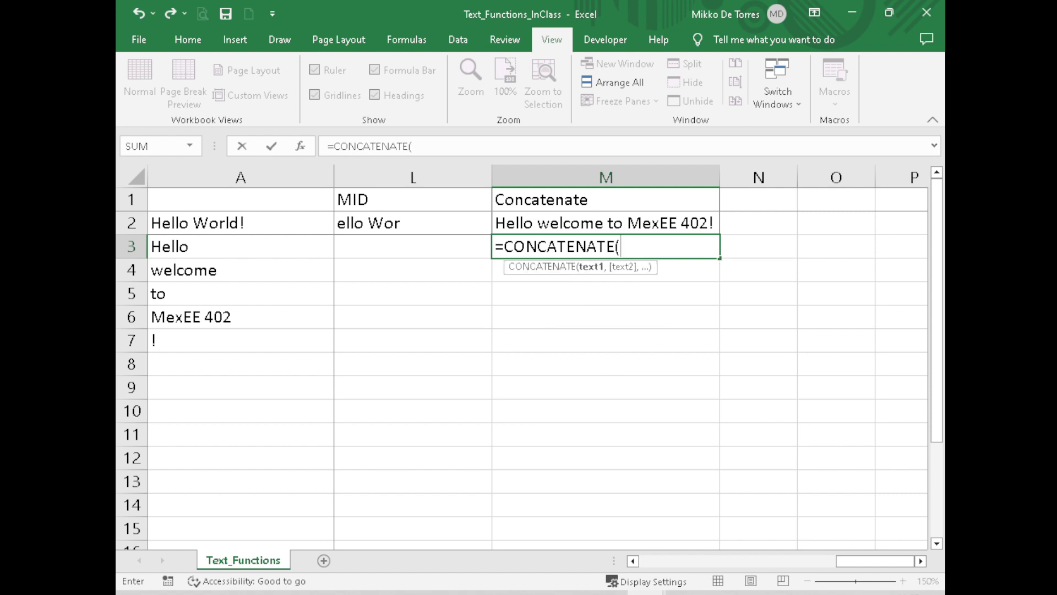
text())
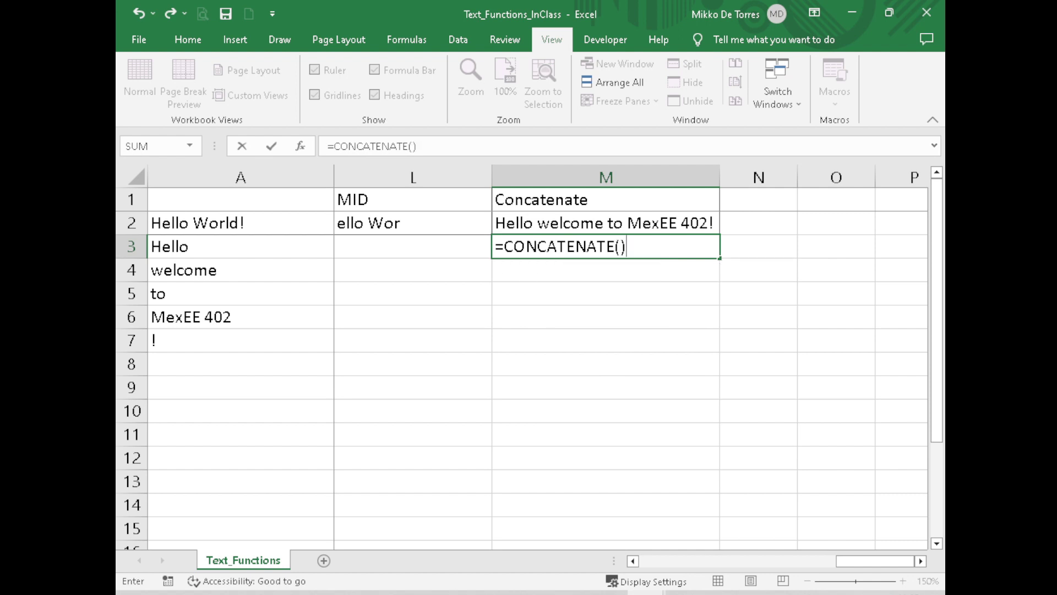
key(BackSpace)
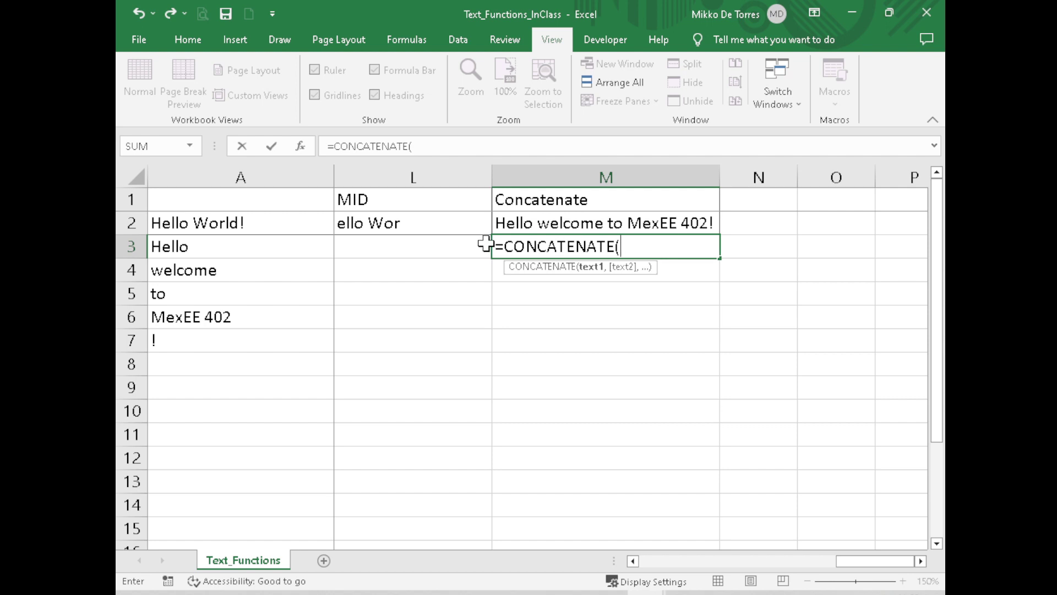
click(220, 248)
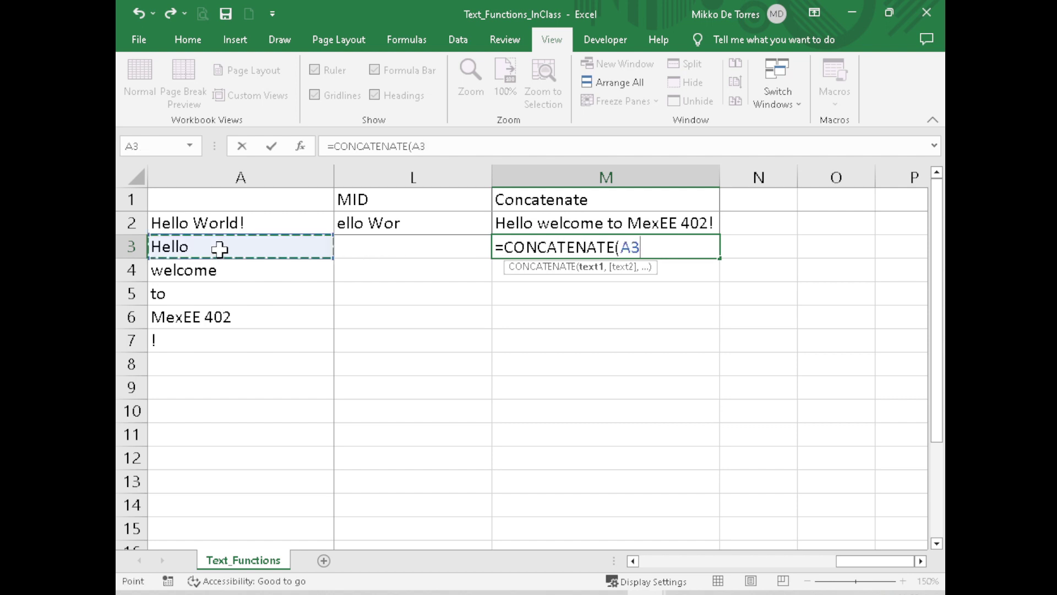
text(,)
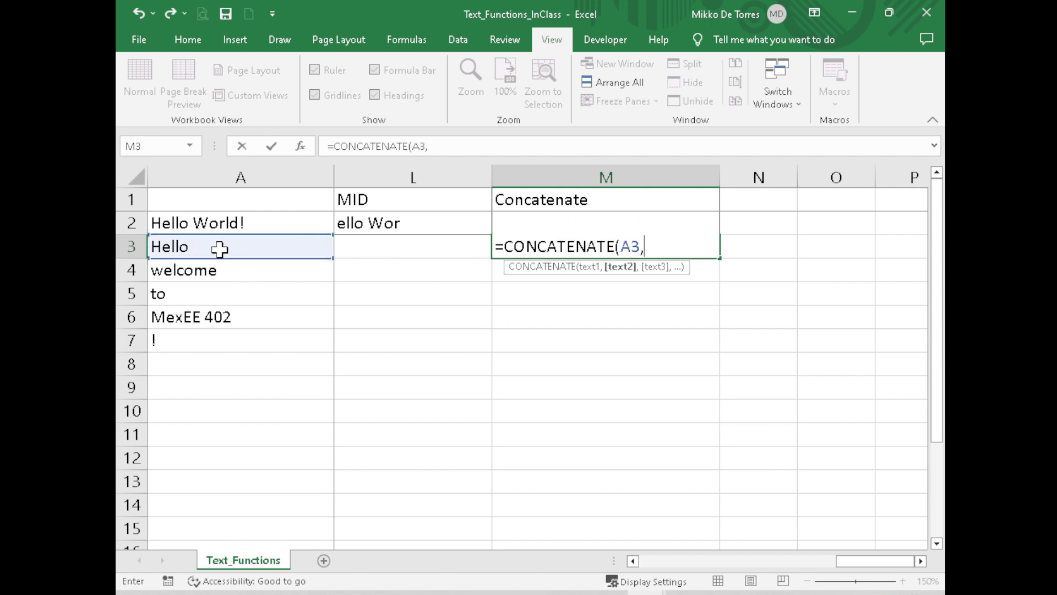
text("")
click(214, 270)
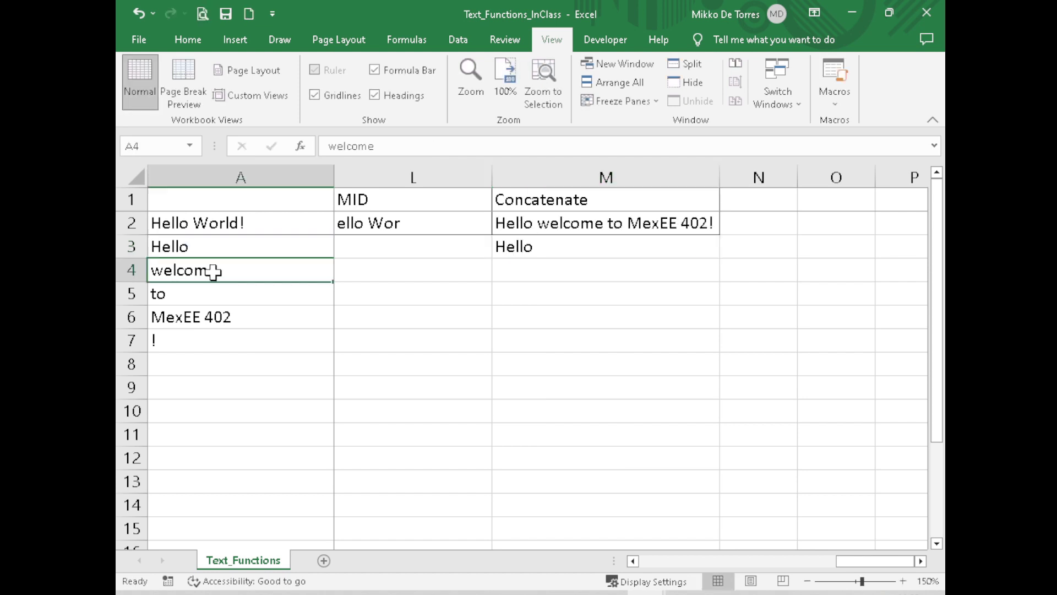
click(593, 249)
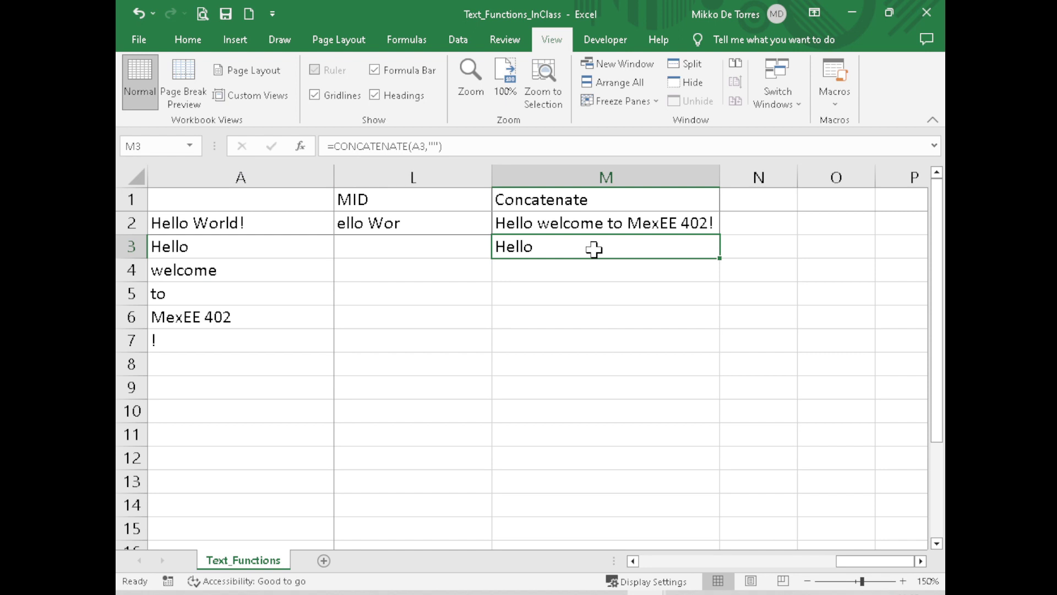
- Add A4 and A7 as further arguments after the quoted space in the M3 CONCATENATE formula and enter it
double_click(593, 249)
click(659, 246)
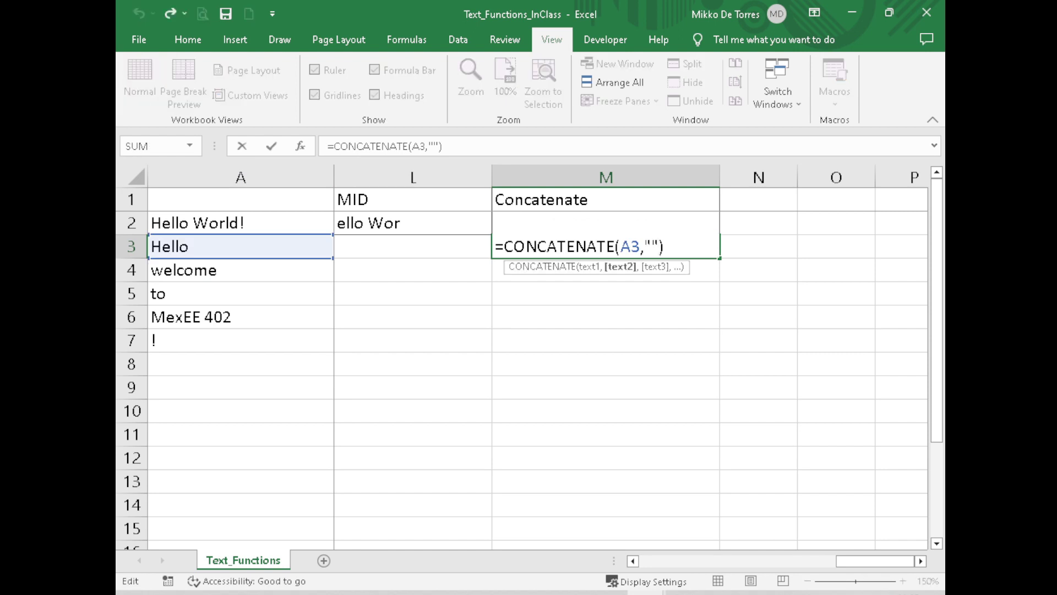
text(,)
click(279, 273)
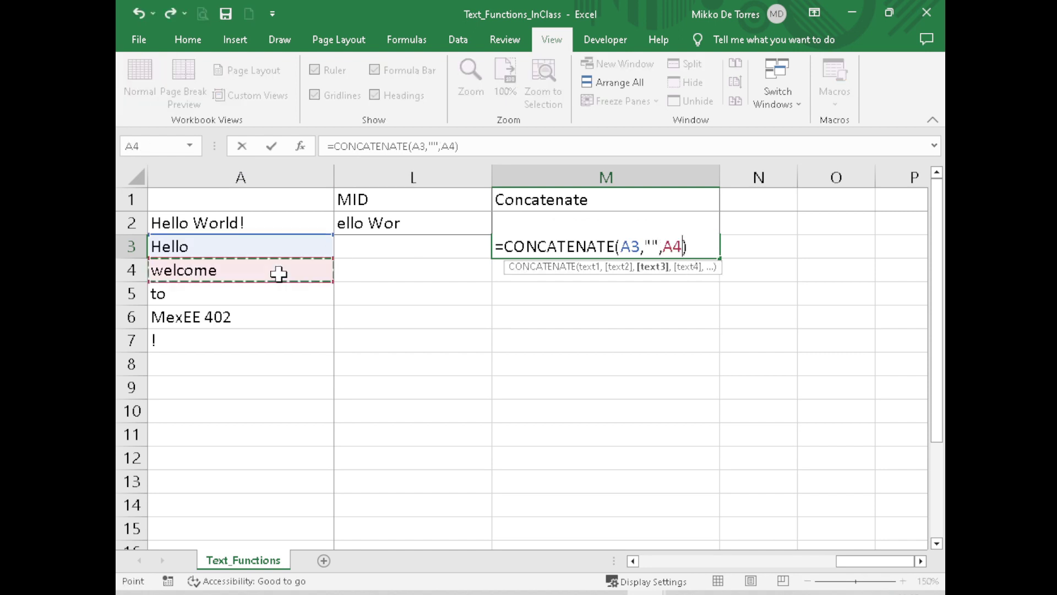
text(,)
key(BackSpace)
text(,)
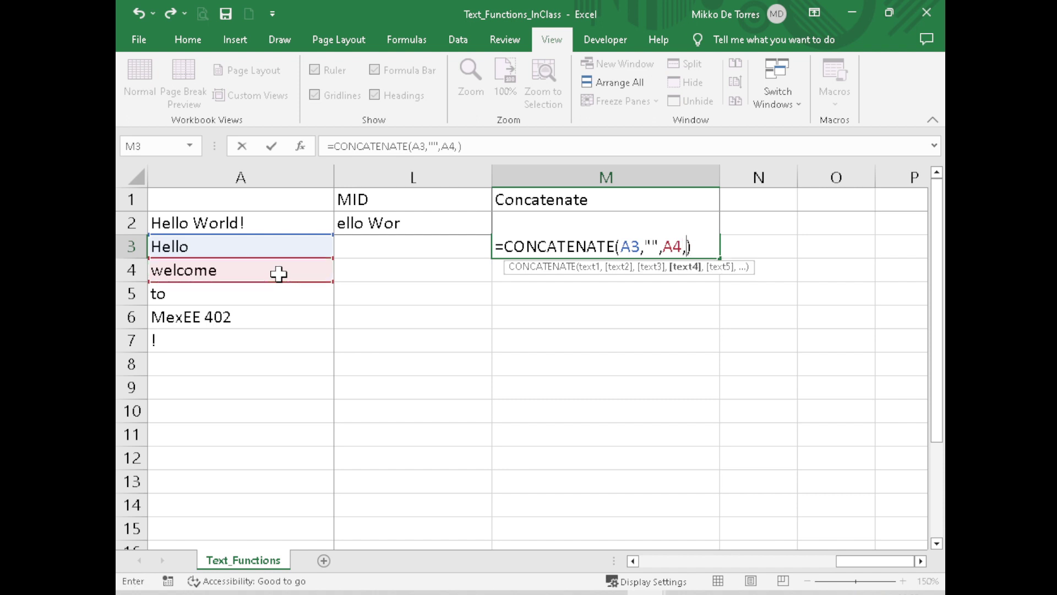
click(194, 342)
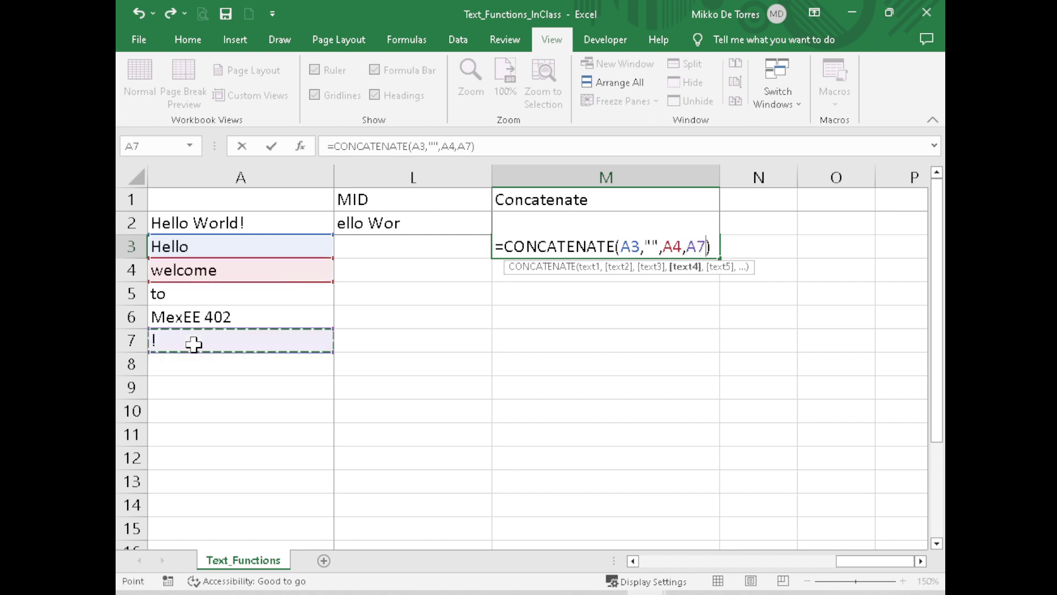
key(Return)
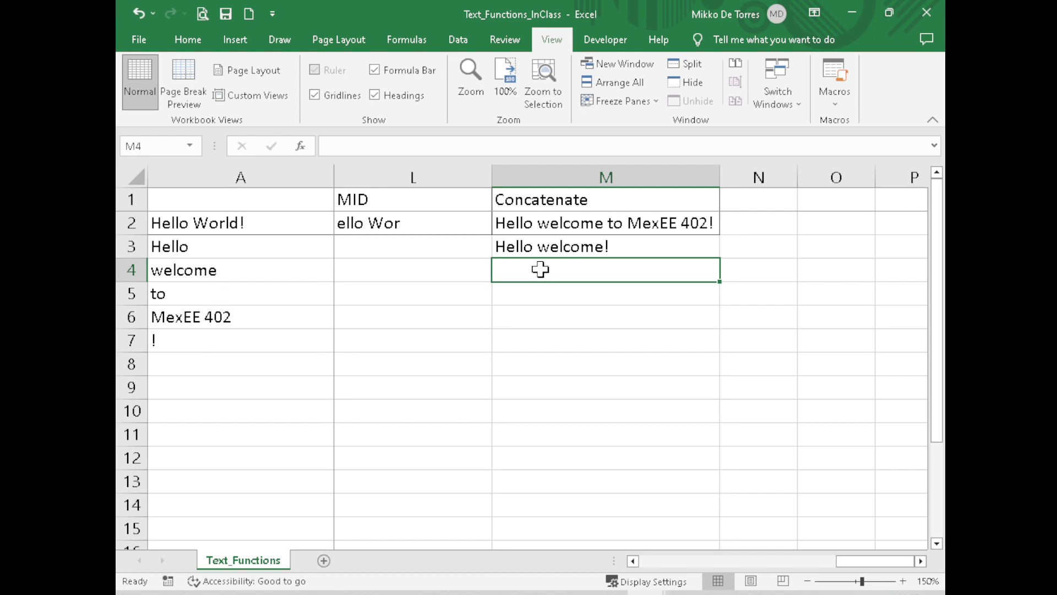
- Begin a CONCATENATE formula in M4 with A3 and a quoted space " " as its first two arguments
text(=)
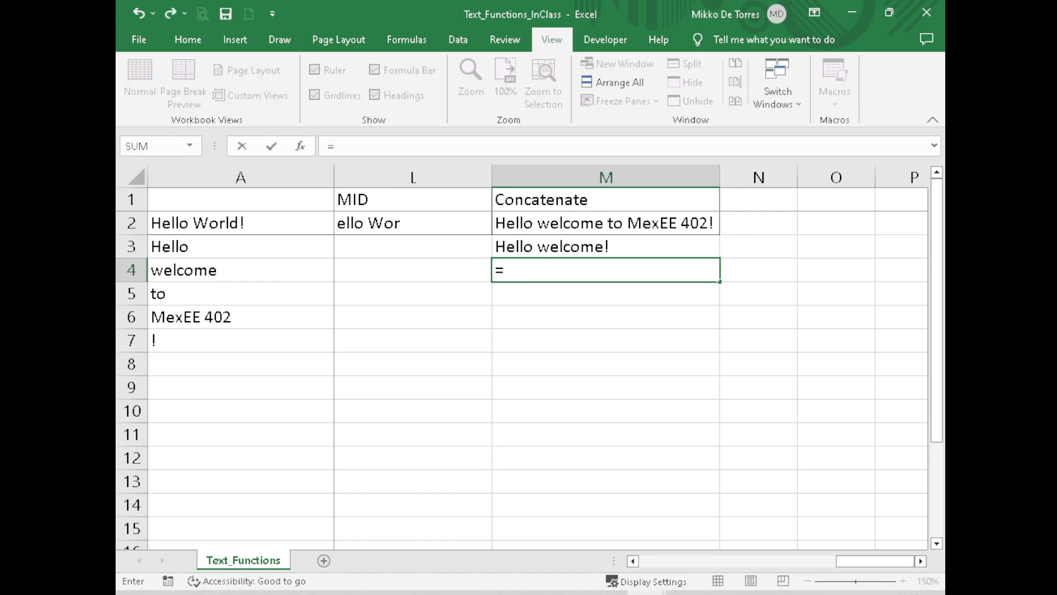
text(CONCATENATE()
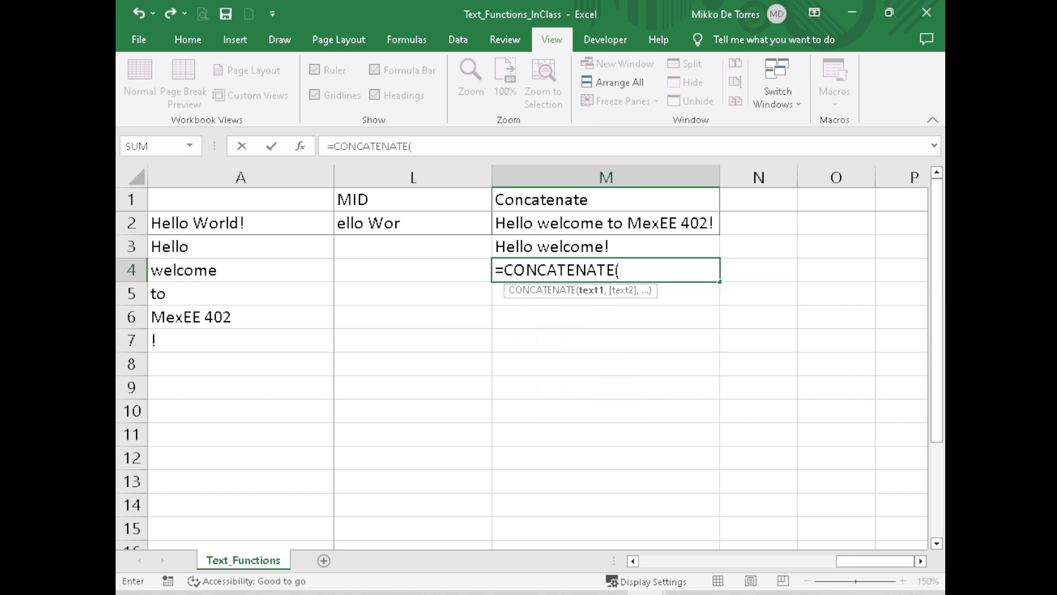
click(294, 251)
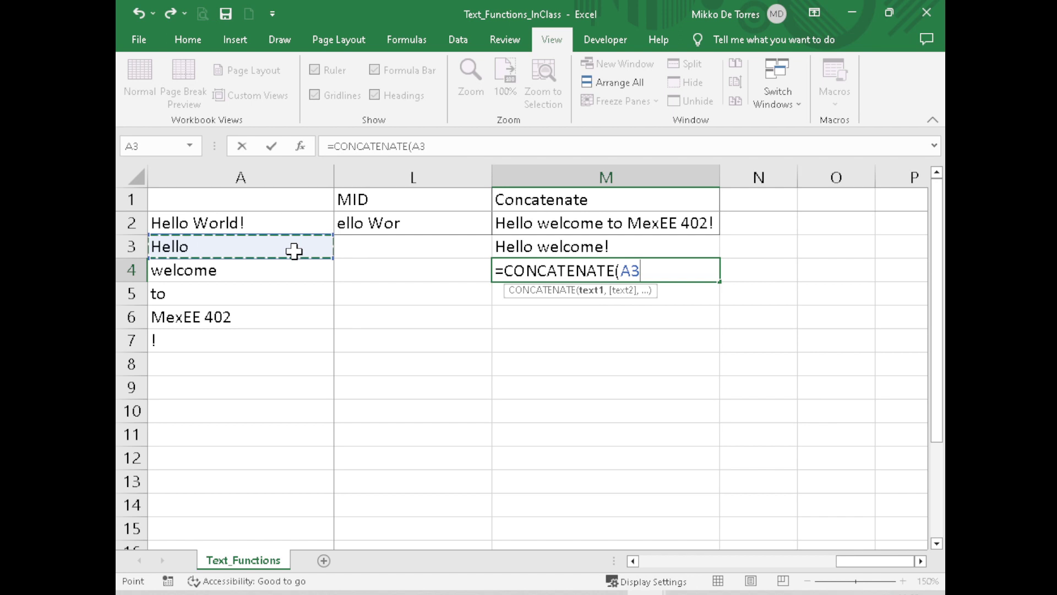
text(,)
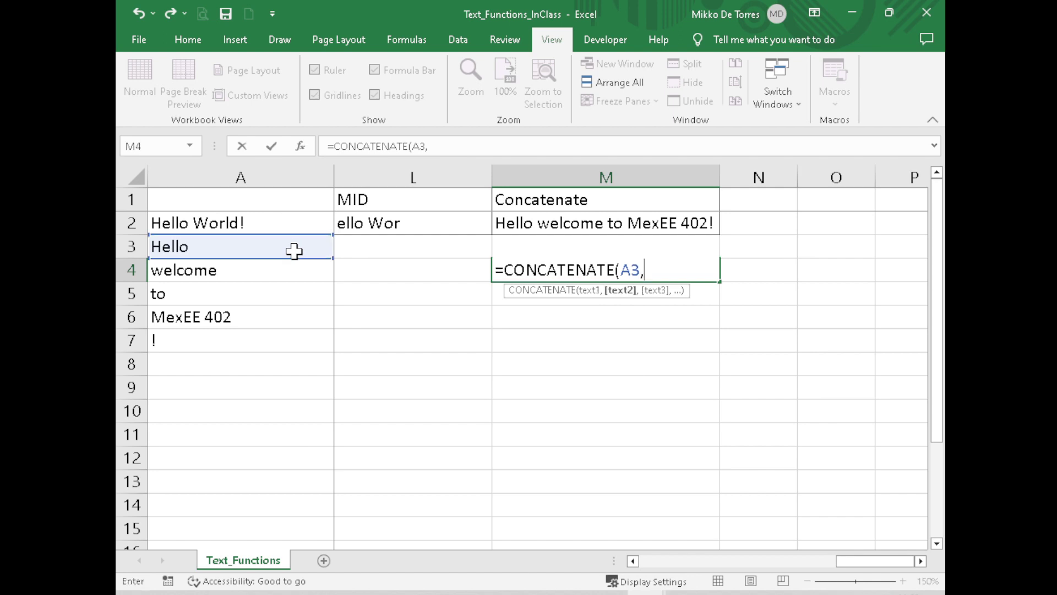
text(" ",)
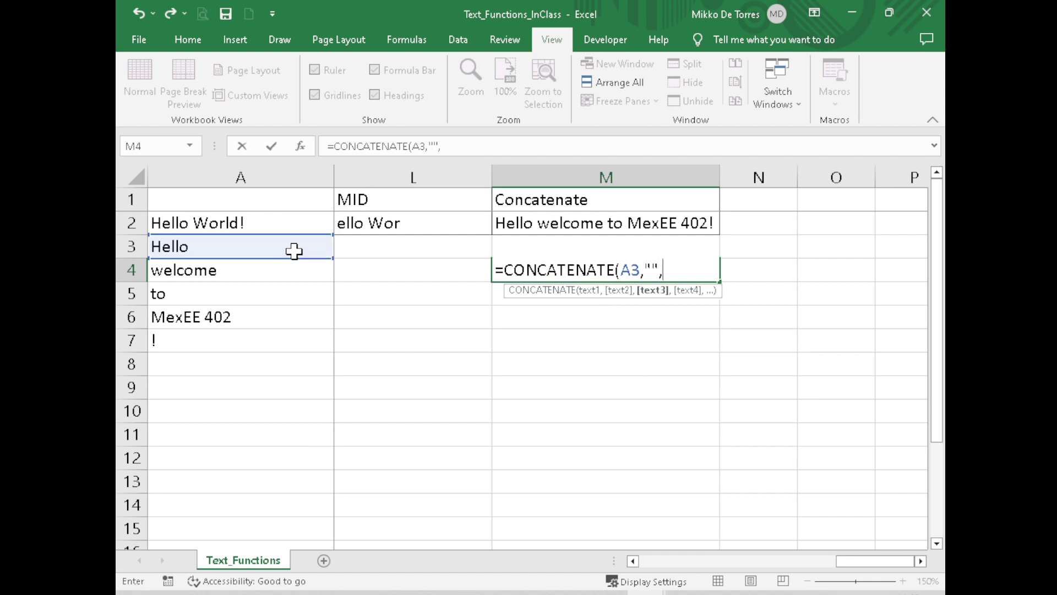
click(240, 317)
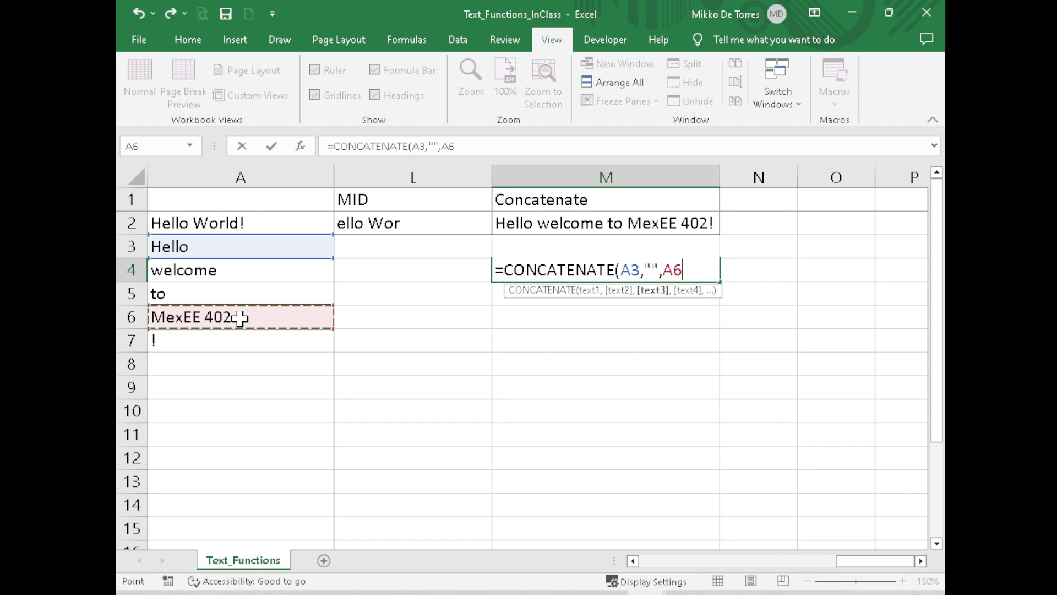
key(BackSpace)
key(BackSpace)
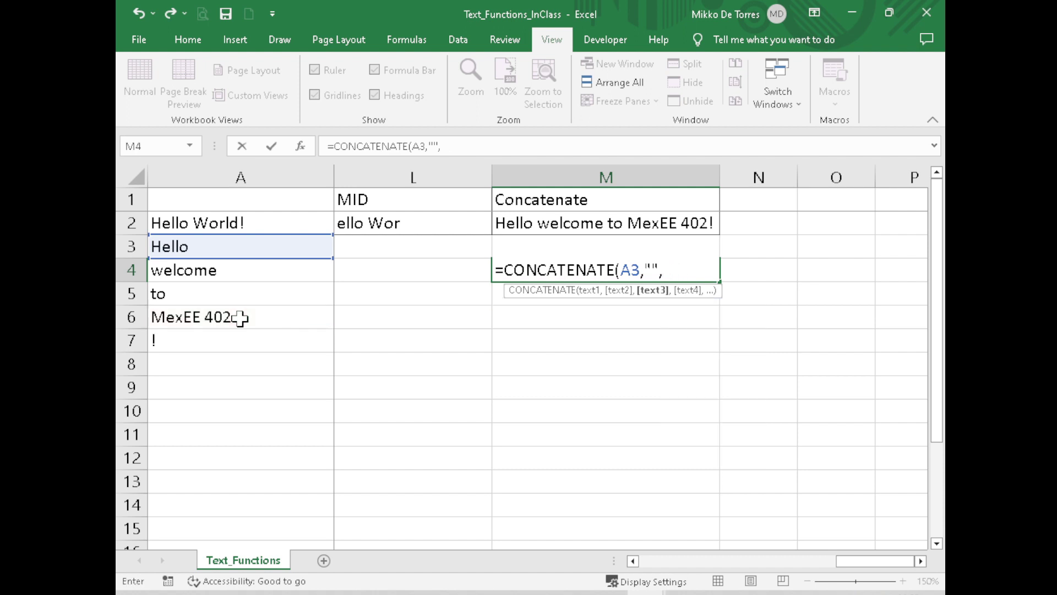
text(LEFT)
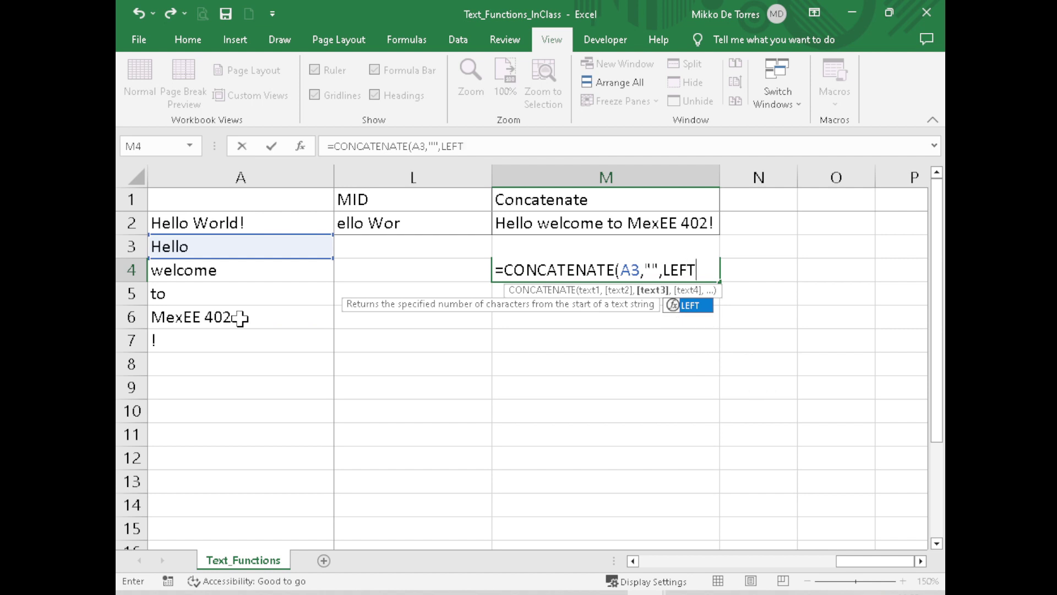
key(BackSpace)
key(BackSpace)
key(BackSpace)
key(BackSpace)
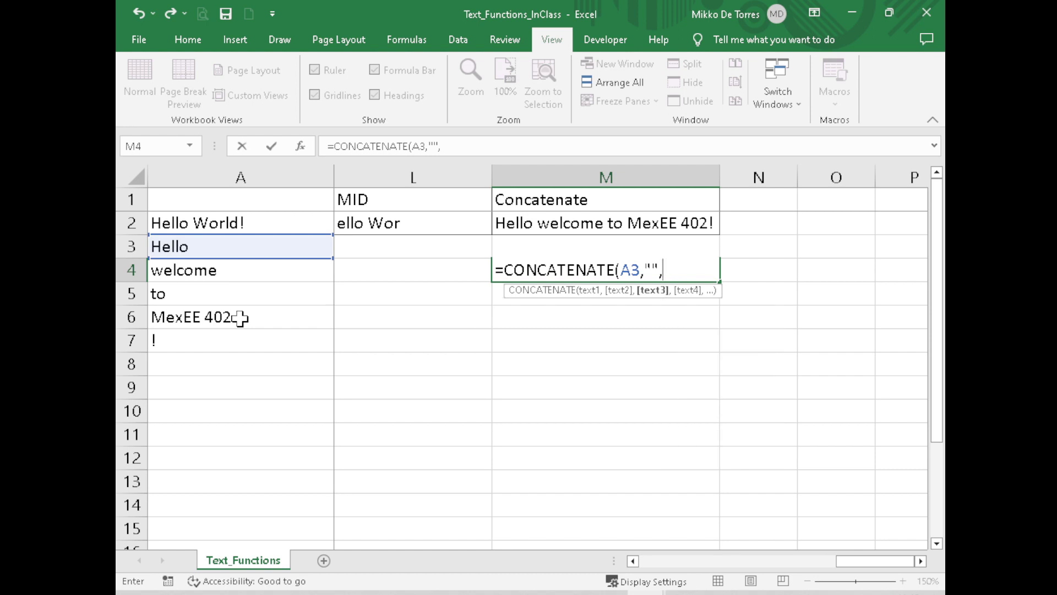
- Add RIGHT(A2,5) as the third argument of the M4 CONCATENATE formula, close both parentheses and enter it
text(RIGHT)
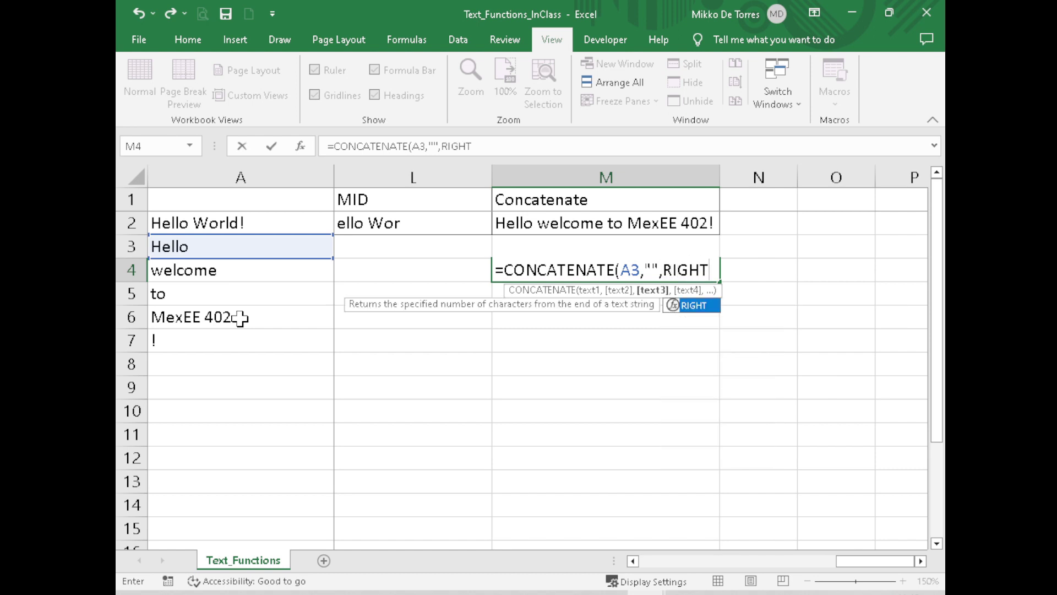
text(()
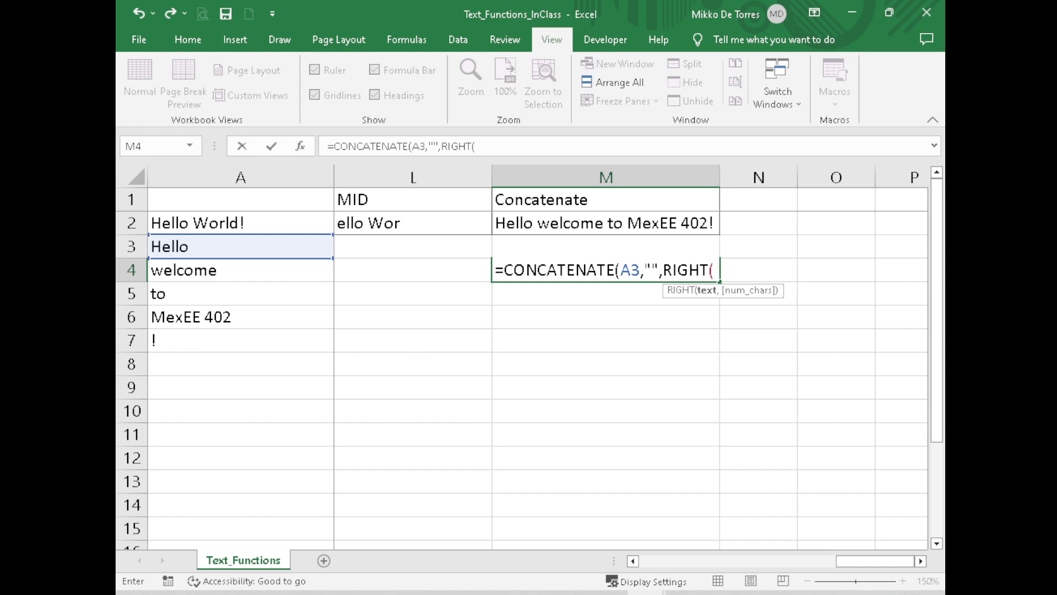
click(249, 226)
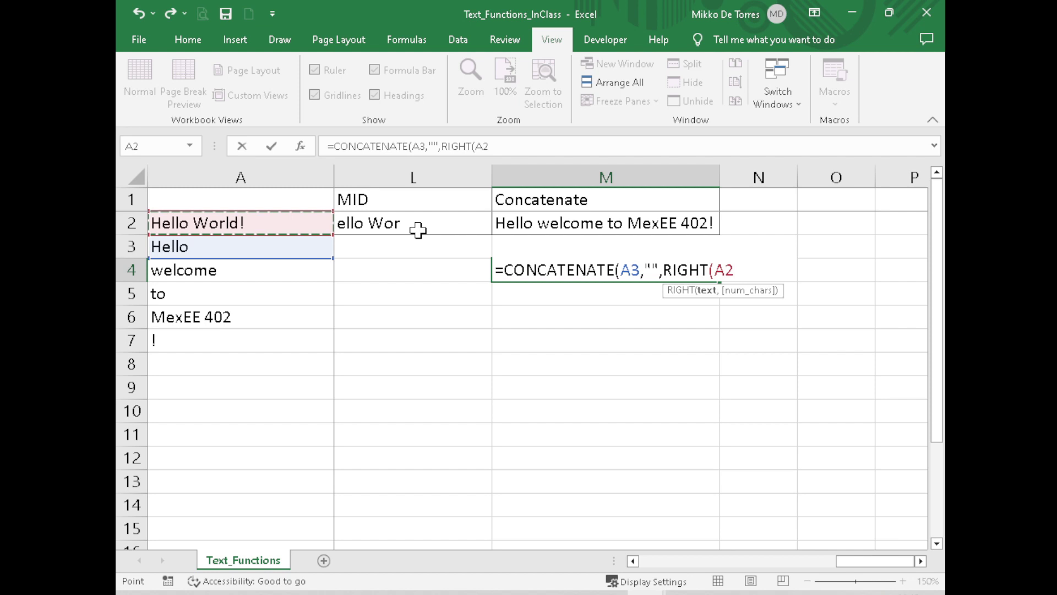
text(,5)
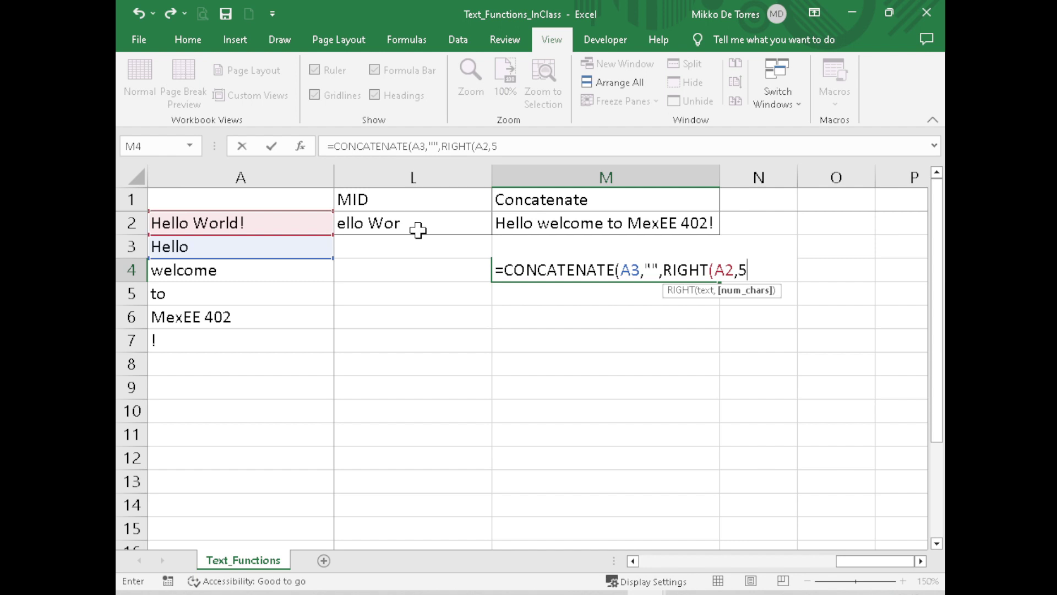
text()))
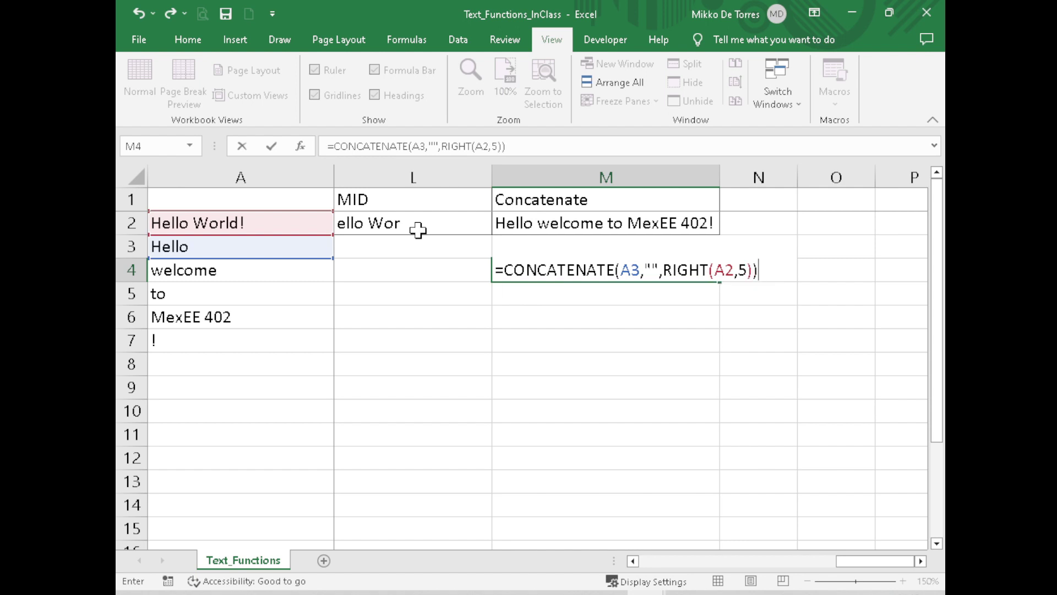
key(ctrl+Return)
key(Down)
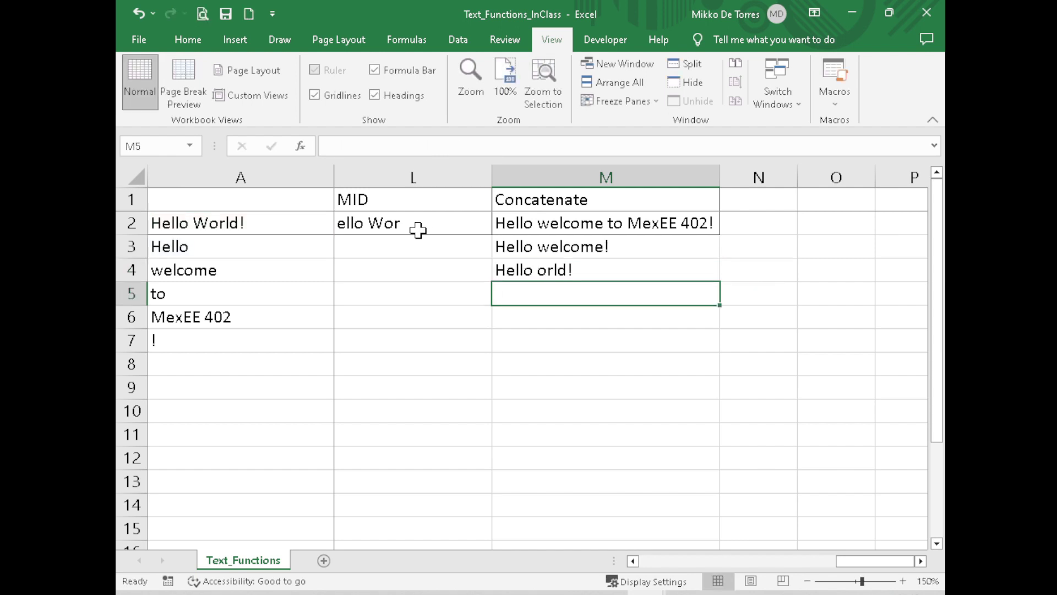
- Set the number of characters in the RIGHT function of the M4 formula to 6 and enter it
click(604, 266)
double_click(604, 266)
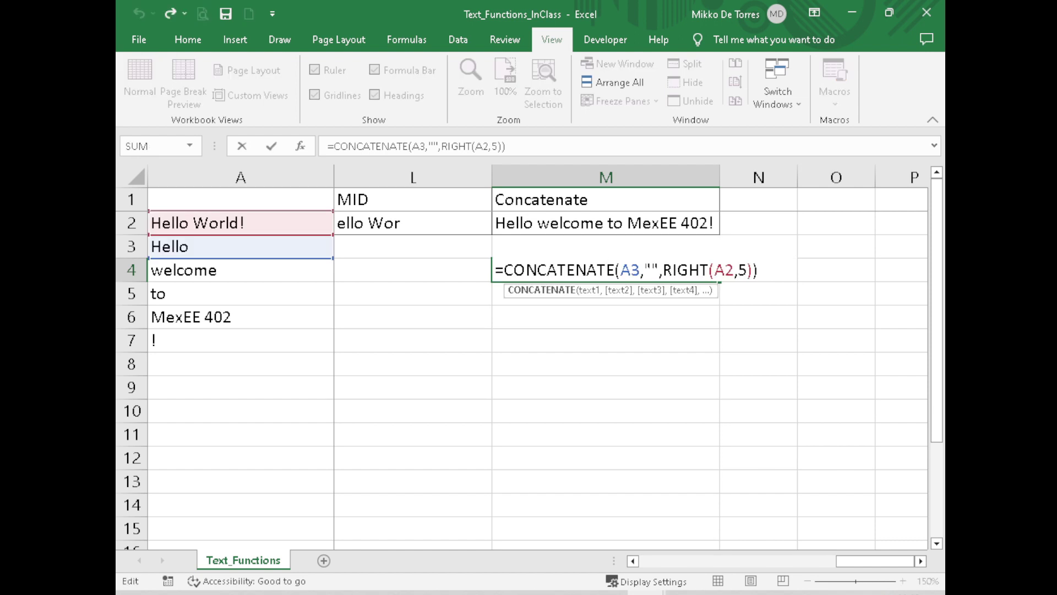
click(747, 270)
key(BackSpace)
text(6)
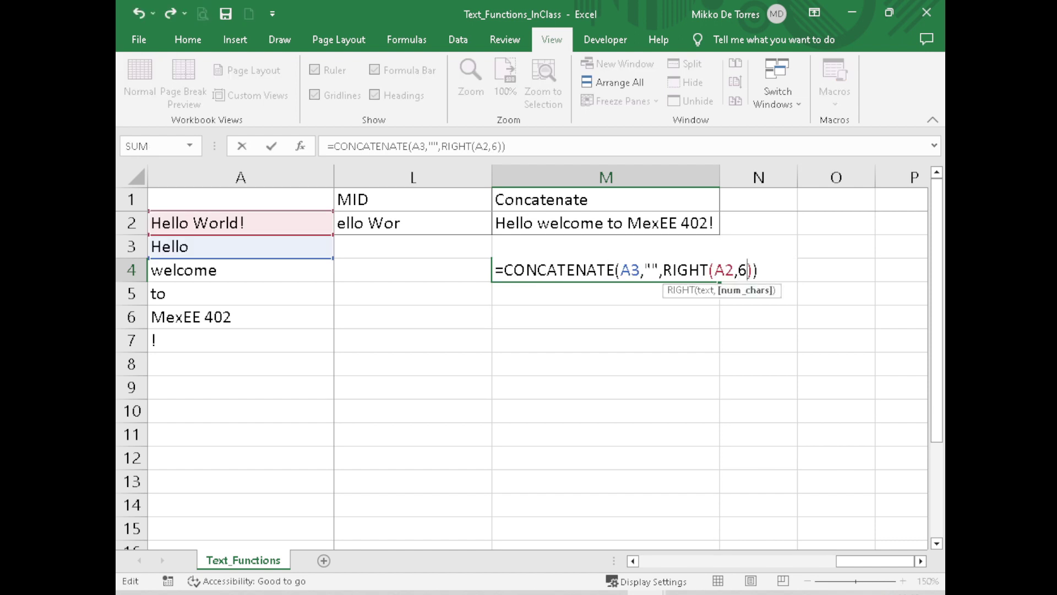
key(Return)
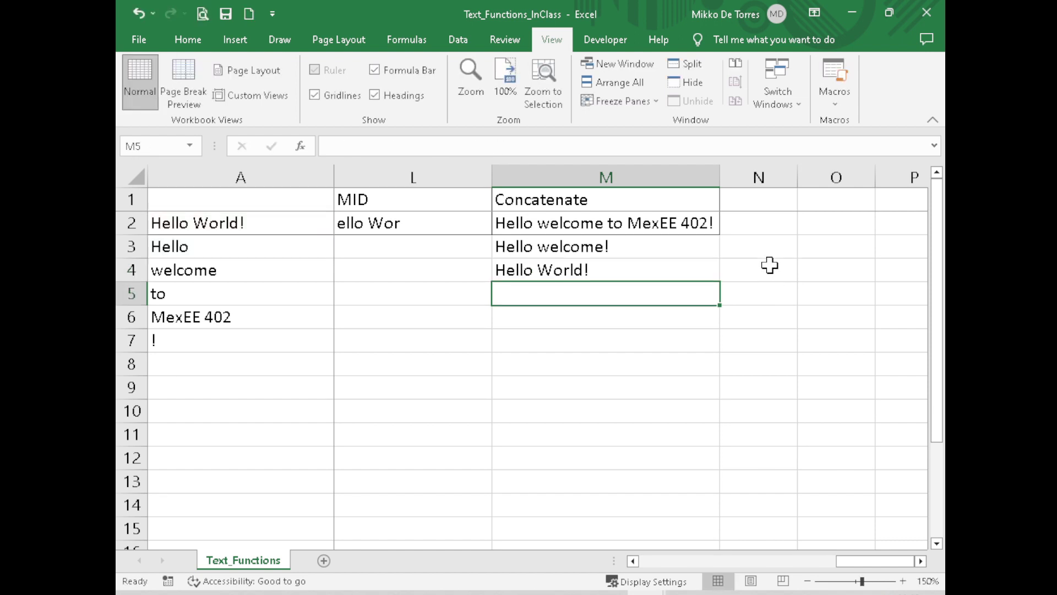